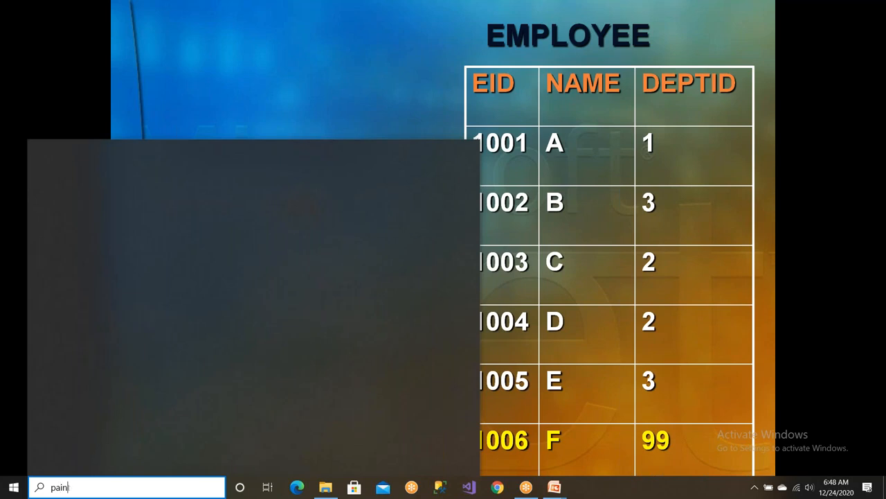
# Open Paint and draw two side-by-side rectangles connected by a horizontal line about 164 px long.
pyautogui.click(120, 200)
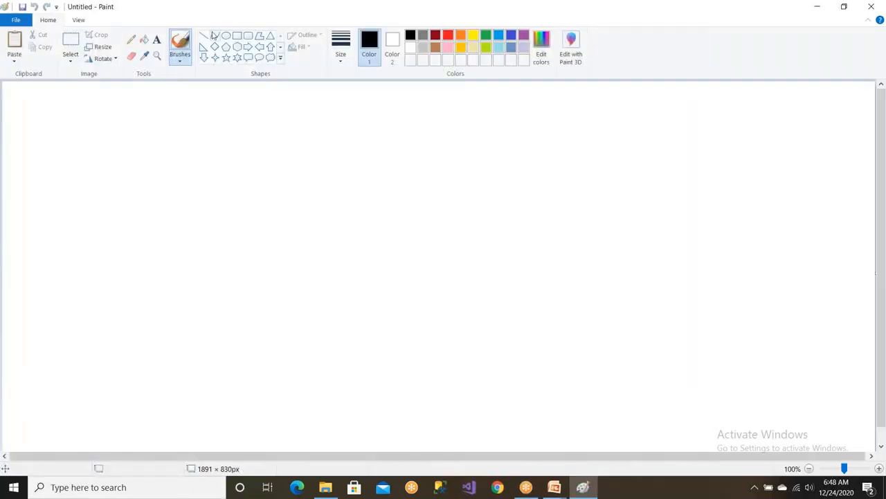
pyautogui.click(237, 36)
pyautogui.moveTo(131, 147); pyautogui.dragTo(236, 199)
pyautogui.moveTo(319, 151); pyautogui.dragTo(433, 203)
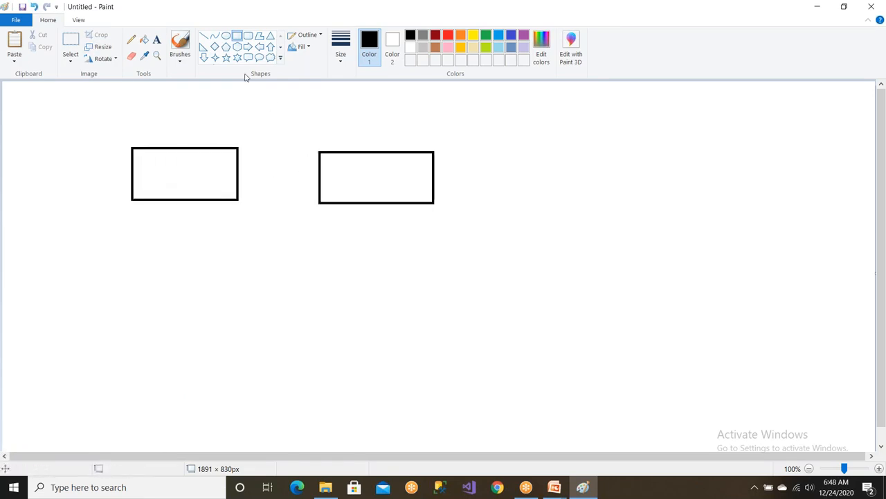
pyautogui.click(204, 36)
pyautogui.moveTo(239, 169); pyautogui.dragTo(316, 170)
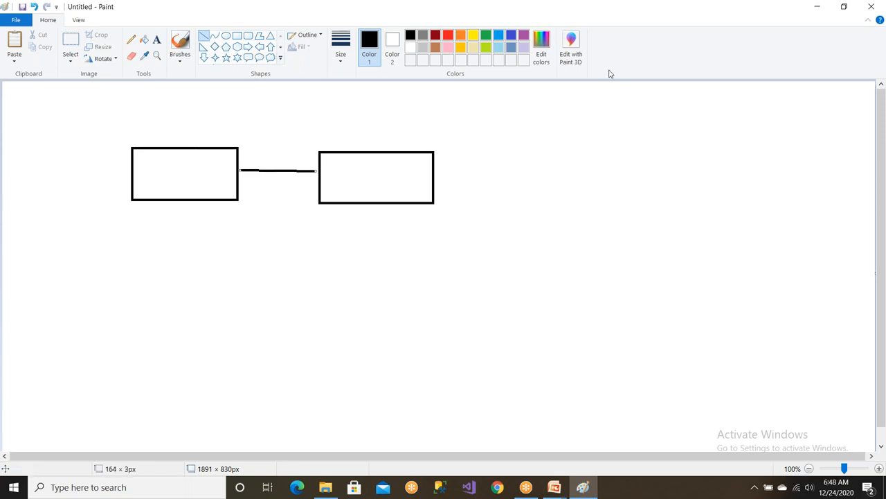
# Add the text Dept inside the first rectangle and Emp inside the second.
pyautogui.click(159, 42)
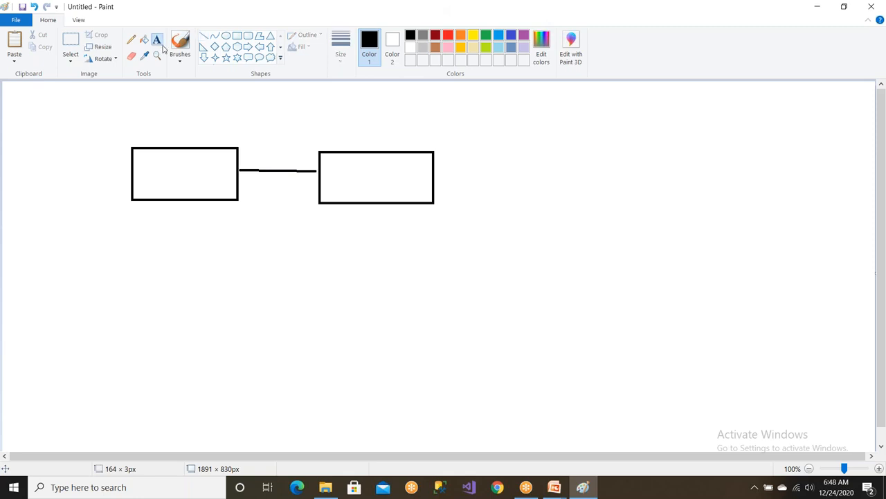
pyautogui.click(251, 168)
pyautogui.click(164, 172)
pyautogui.click(162, 163)
pyautogui.write('Dept')
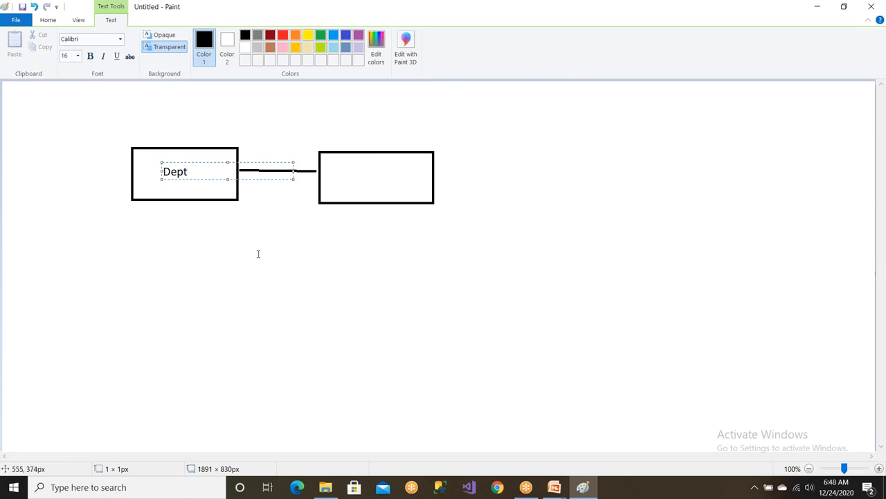
pyautogui.click(343, 173)
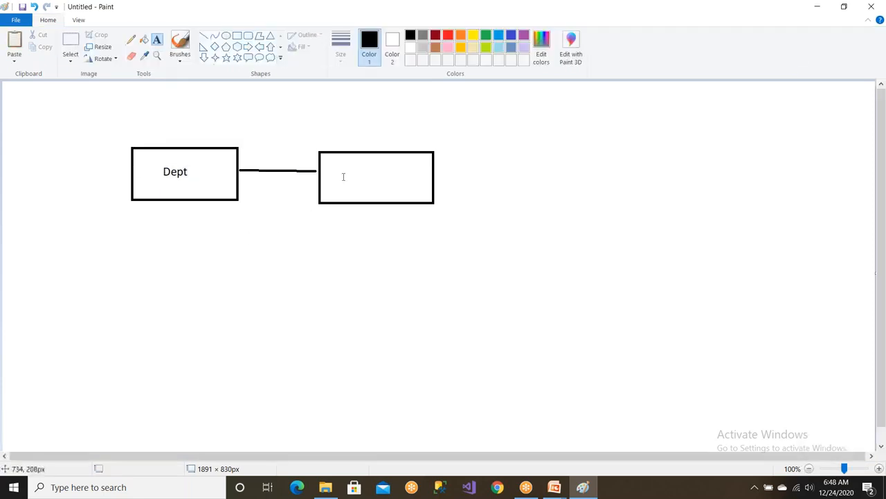
pyautogui.click(347, 175)
pyautogui.write('Emp')
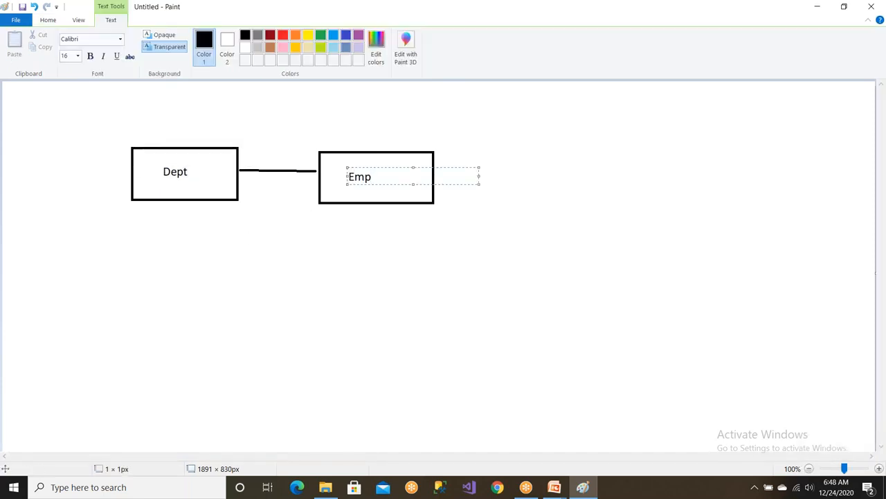
pyautogui.click(269, 182)
# Label the connecting line from above with 1 at the Dept end and m at the Emp end.
pyautogui.click(245, 158)
pyautogui.write('1')
pyautogui.click(256, 218)
pyautogui.click(297, 159)
pyautogui.write('m')
pyautogui.click(310, 223)
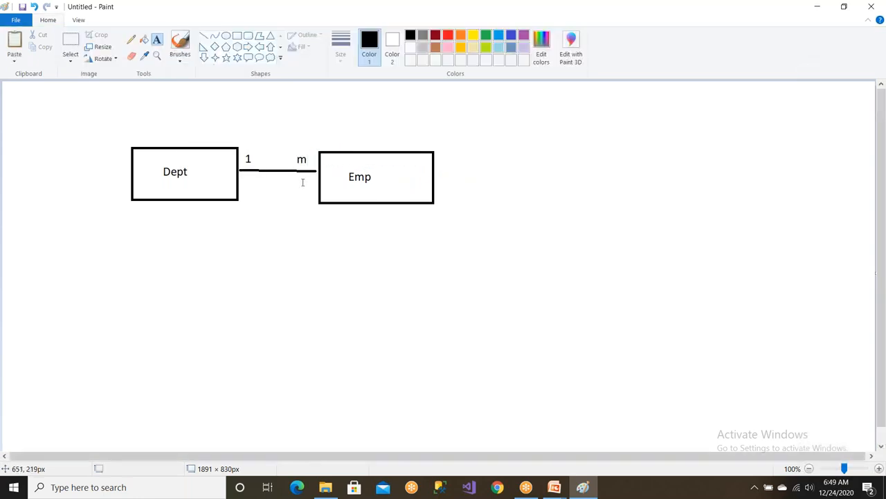
# Add a 1 below the connecting line at both the Emp end and the Dept end.
pyautogui.click(302, 180)
pyautogui.write('1')
pyautogui.click(256, 201)
pyautogui.click(247, 179)
pyautogui.write('1')
pyautogui.click(256, 231)
pyautogui.click(226, 36)
pyautogui.moveTo(242, 141); pyautogui.dragTo(261, 208)
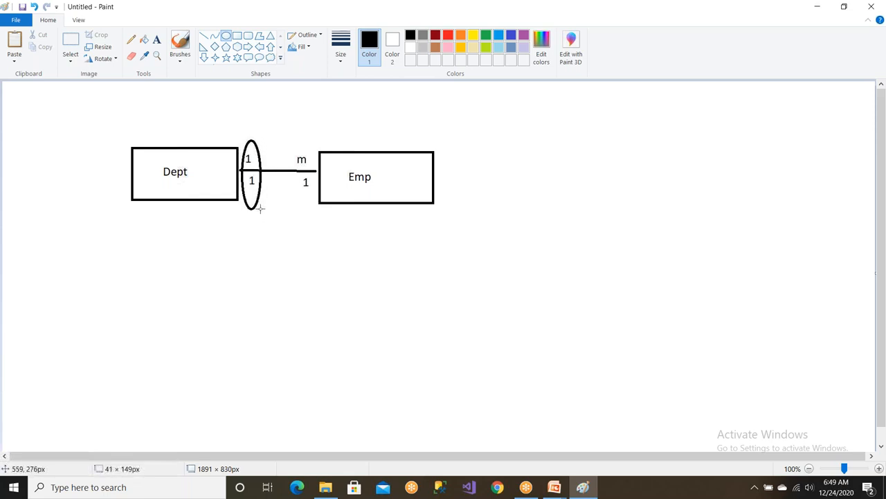
pyautogui.moveTo(260, 208); pyautogui.dragTo(260, 208)
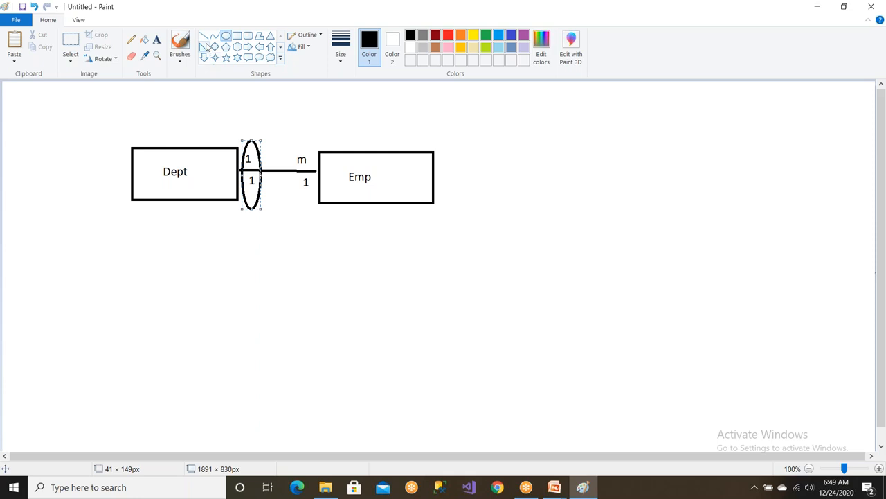
pyautogui.moveTo(287, 144); pyautogui.dragTo(322, 203)
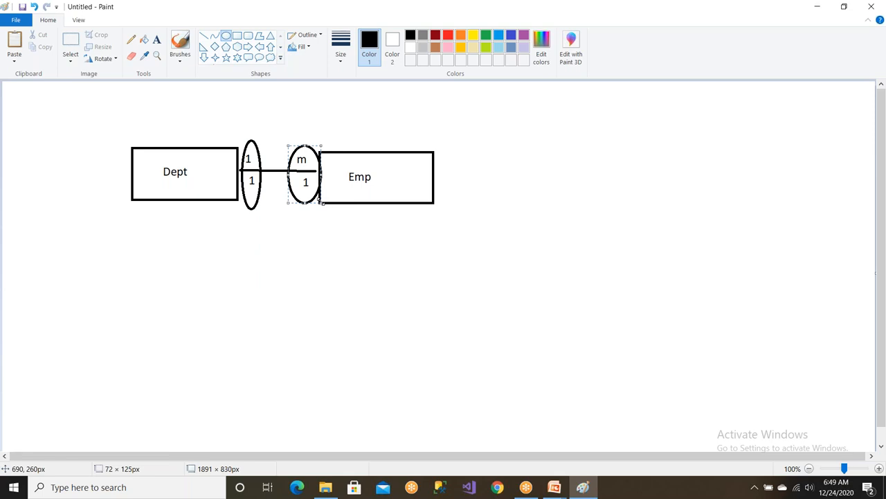
pyautogui.hotkey('ctrl', 'z')
pyautogui.hotkey('ctrl', 'z')
# Add the heading "1 to m" above the diagram and underline it with a straight black line.
pyautogui.click(156, 39)
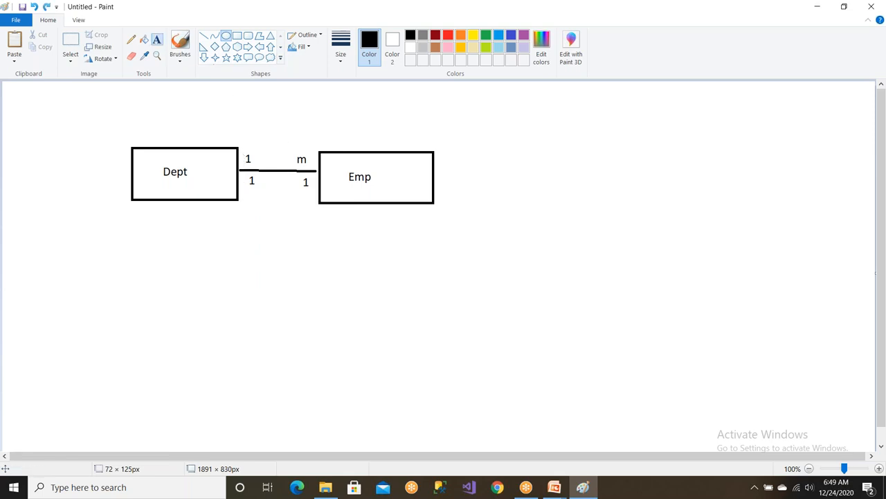
pyautogui.click(245, 103)
pyautogui.write('1 to m')
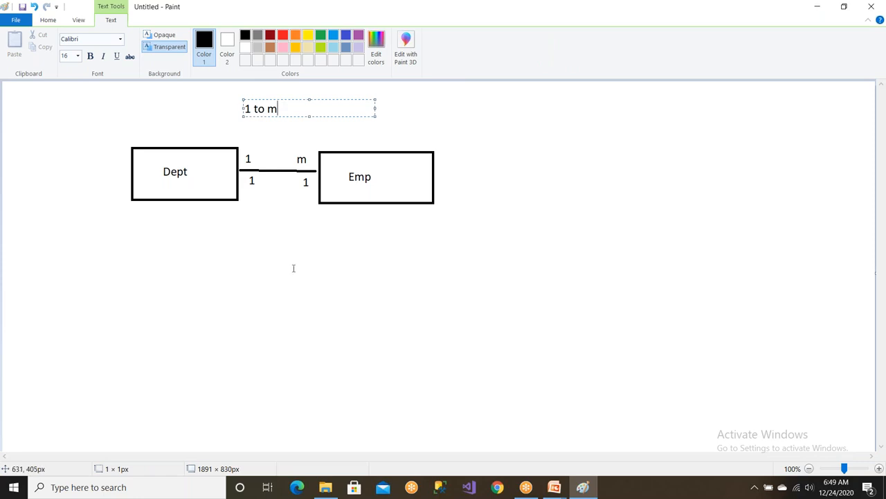
pyautogui.click(293, 268)
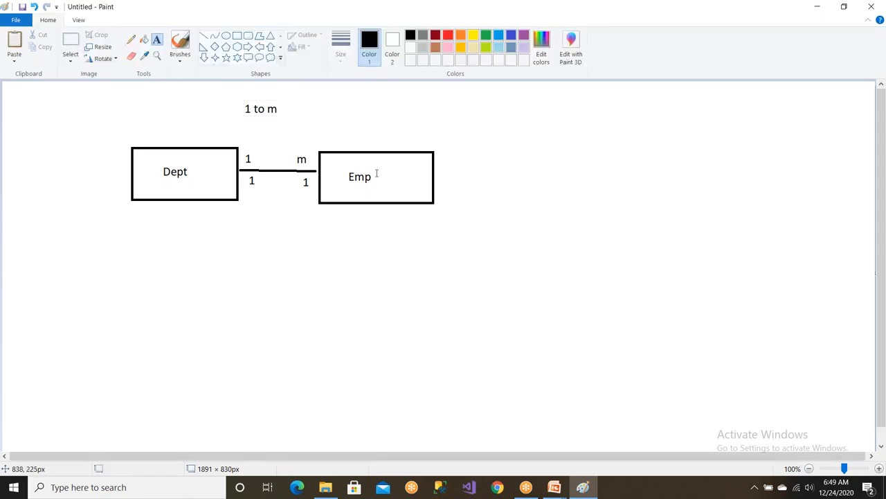
pyautogui.click(203, 35)
pyautogui.moveTo(232, 120); pyautogui.dragTo(287, 121)
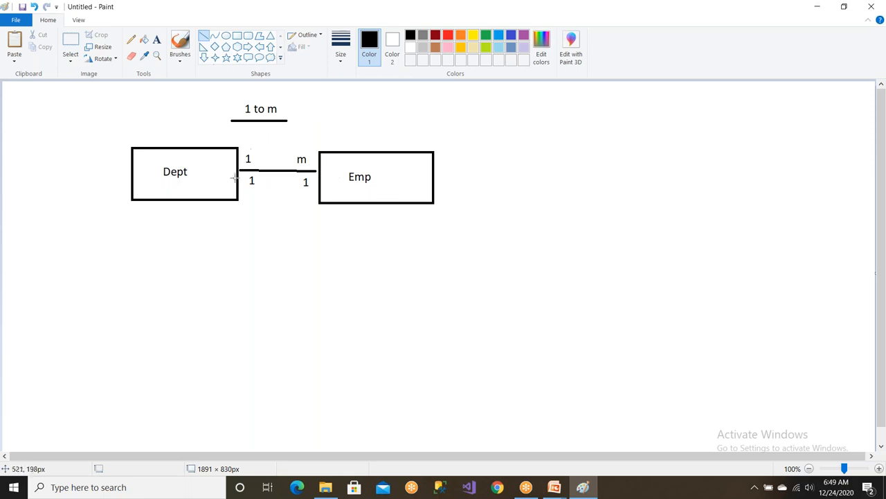
# List the attributes DeptID and DeptName beneath the Dept rectangle, separated by a blank line.
pyautogui.click(156, 39)
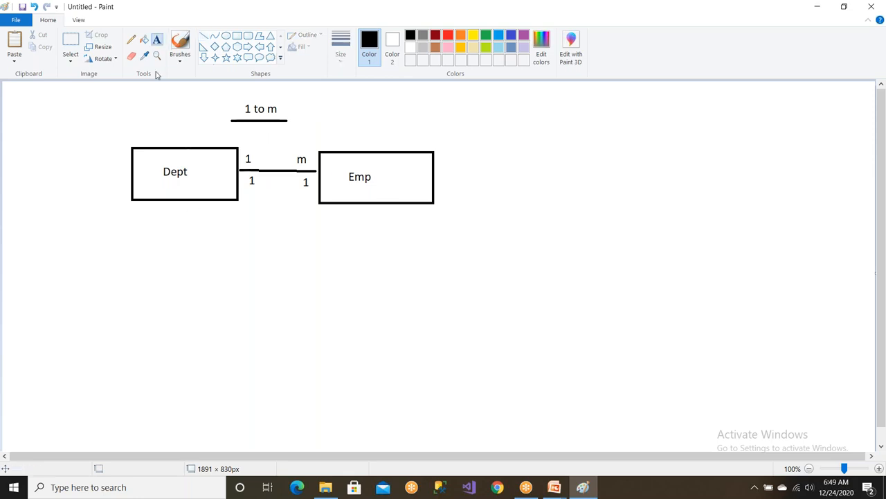
pyautogui.click(152, 209)
pyautogui.write('De')
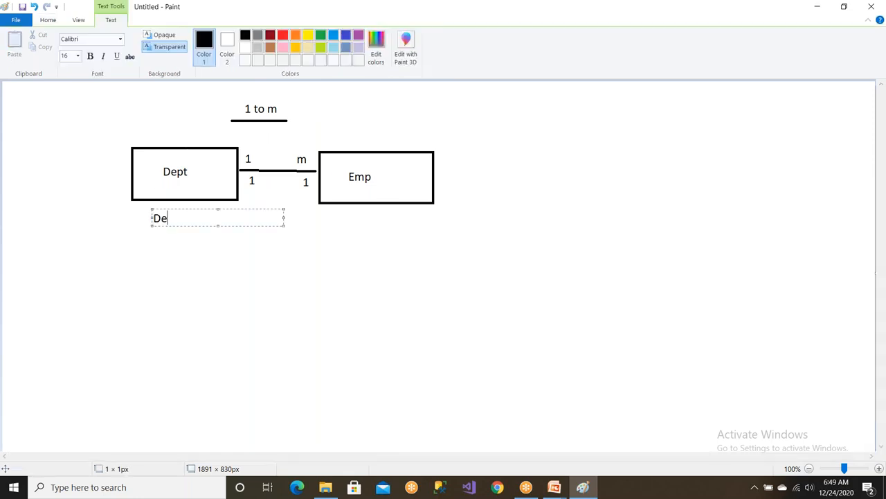
pyautogui.write('ptID')
pyautogui.press('Return')
pyautogui.press('Return')
pyautogui.write('DeptName')
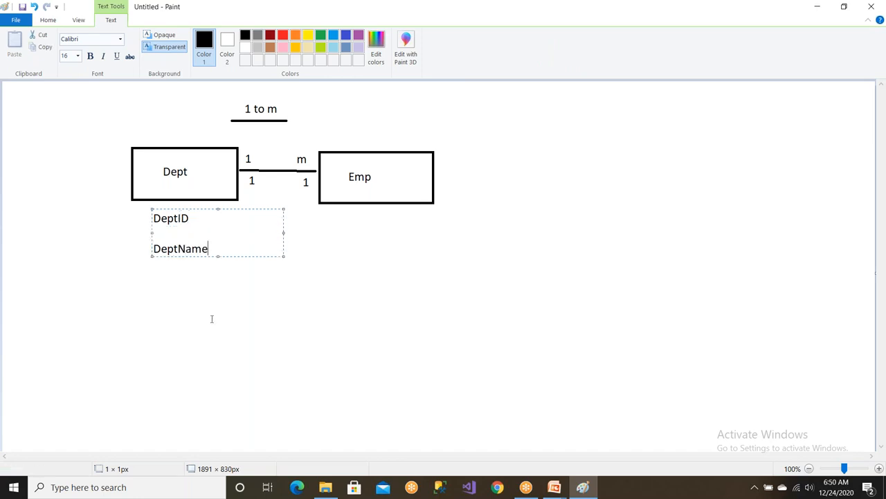
pyautogui.click(352, 231)
# List the attributes EmpID, Name and Salary beneath the Emp rectangle, separated by blank lines.
pyautogui.click(353, 220)
pyautogui.write('EmpID')
pyautogui.press('Return')
pyautogui.press('Return')
pyautogui.write('Name')
pyautogui.press('Return')
pyautogui.press('Return')
pyautogui.write('Salary')
pyautogui.press('Return')
pyautogui.write('B')
pyautogui.press('BackSpace')
pyautogui.write('gend')
pyautogui.press('BackSpace')
pyautogui.press('BackSpace')
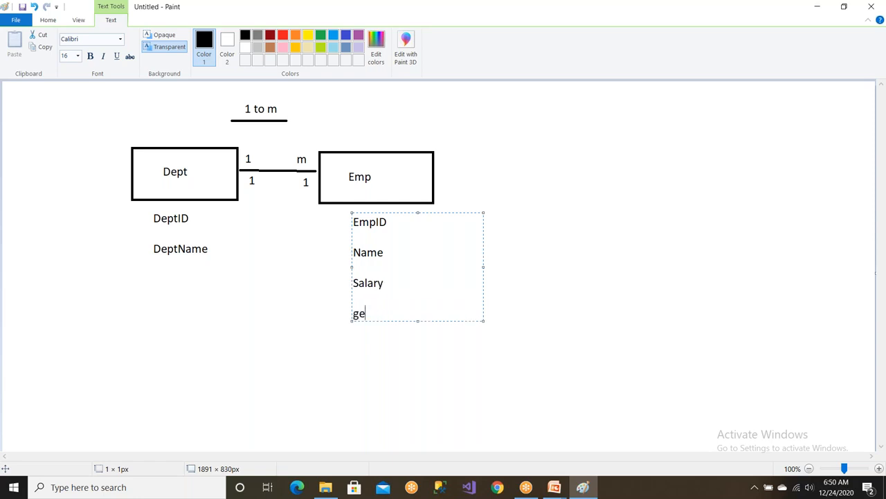
pyautogui.click(209, 305)
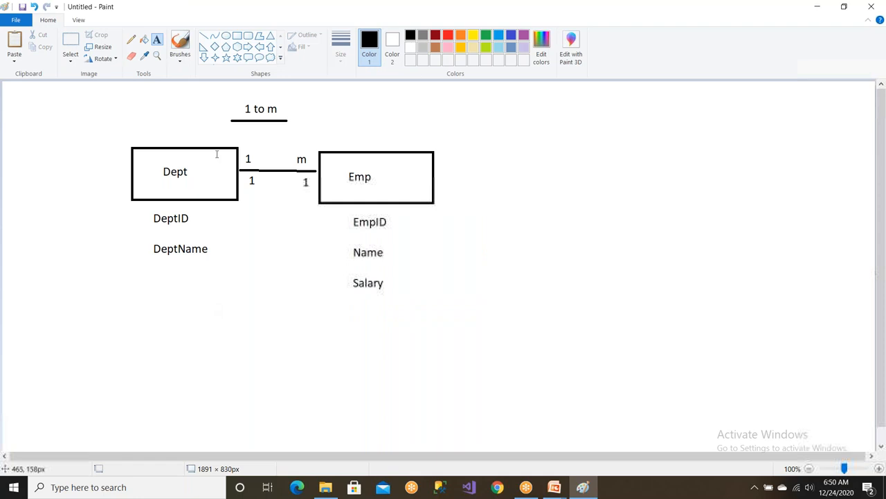
# Circle the DeptID and EmpID attributes with red ellipses.
pyautogui.click(448, 37)
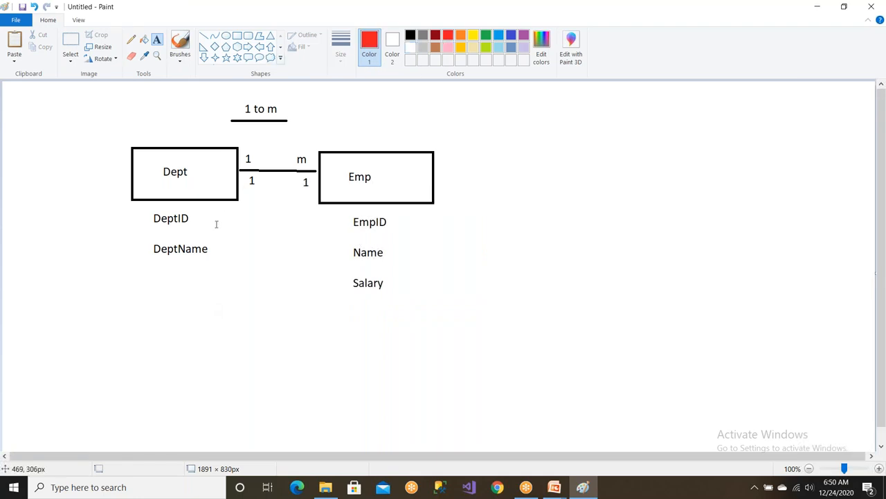
pyautogui.click(225, 37)
pyautogui.moveTo(143, 208); pyautogui.dragTo(203, 228)
pyautogui.moveTo(345, 213); pyautogui.dragTo(404, 234)
# Add a red PK label beside each of the circled DeptID and EmpID attributes.
pyautogui.click(157, 39)
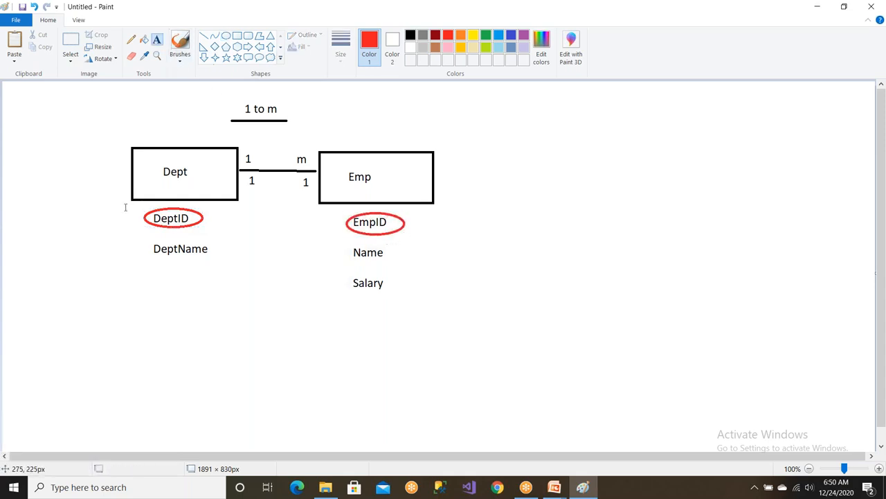
pyautogui.click(115, 214)
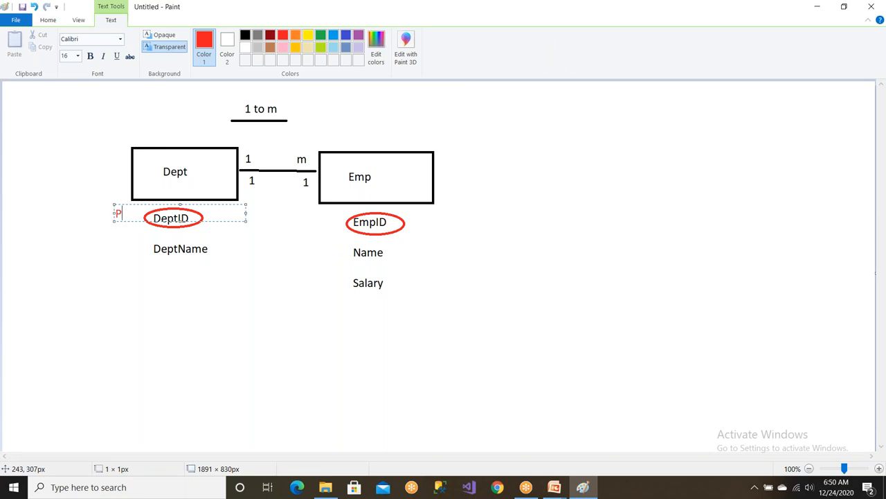
pyautogui.write('PK')
pyautogui.click(421, 226)
pyautogui.click(414, 217)
pyautogui.write('PK')
pyautogui.click(501, 310)
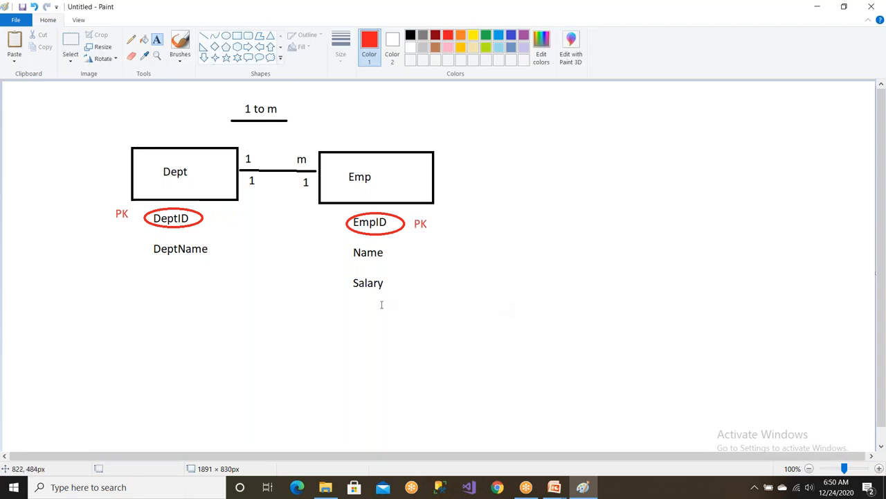
pyautogui.click(225, 35)
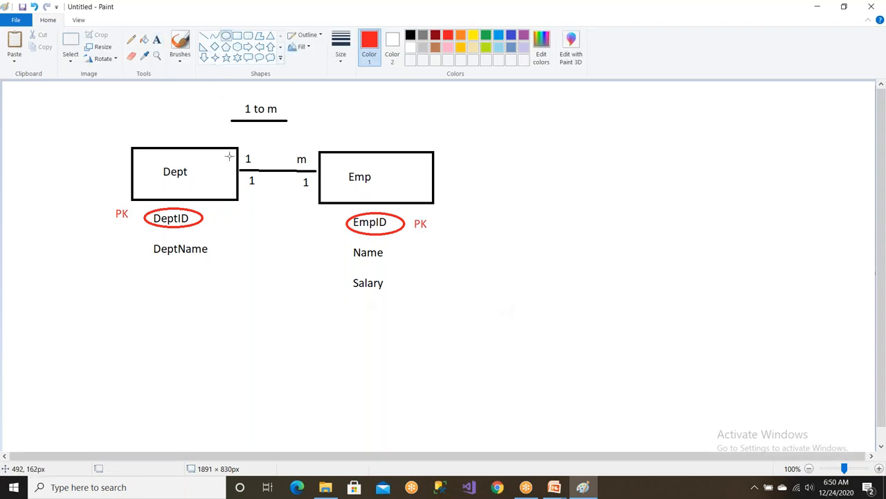
pyautogui.moveTo(233, 144)
pyautogui.mouseDown()
pyautogui.moveTo(263, 200)
pyautogui.moveTo(259, 170)
pyautogui.moveTo(266, 208)
pyautogui.mouseUp()
pyautogui.moveTo(231, 99); pyautogui.dragTo(259, 129)
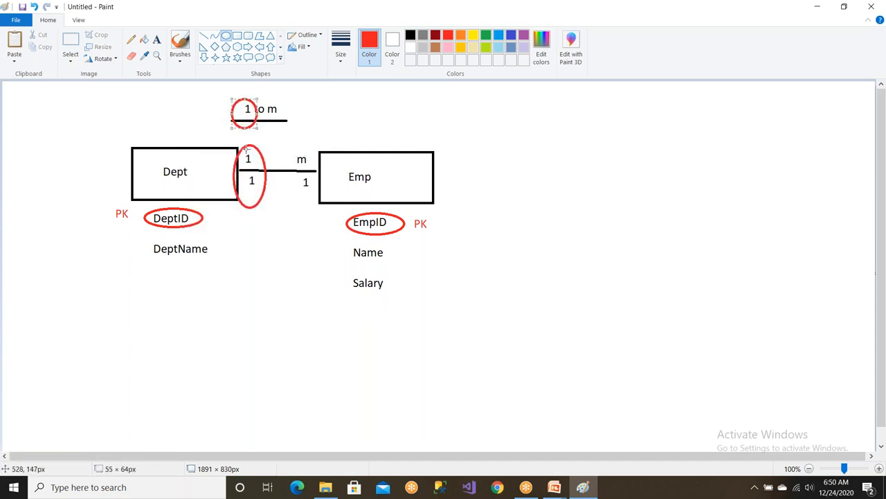
pyautogui.hotkey('ctrl', 'z')
pyautogui.hotkey('ctrl', 'z')
pyautogui.moveTo(291, 144); pyautogui.dragTo(437, 206)
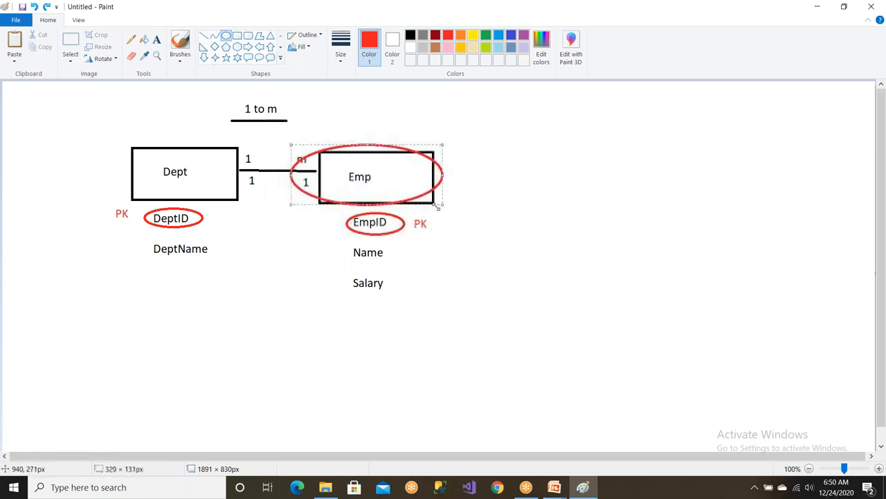
pyautogui.hotkey('ctrl', 'z')
# Draw a short slanted red line across the upper edge of the Dept rectangle and another across Emp's.
pyautogui.click(203, 35)
pyautogui.moveTo(160, 155); pyautogui.dragTo(187, 145)
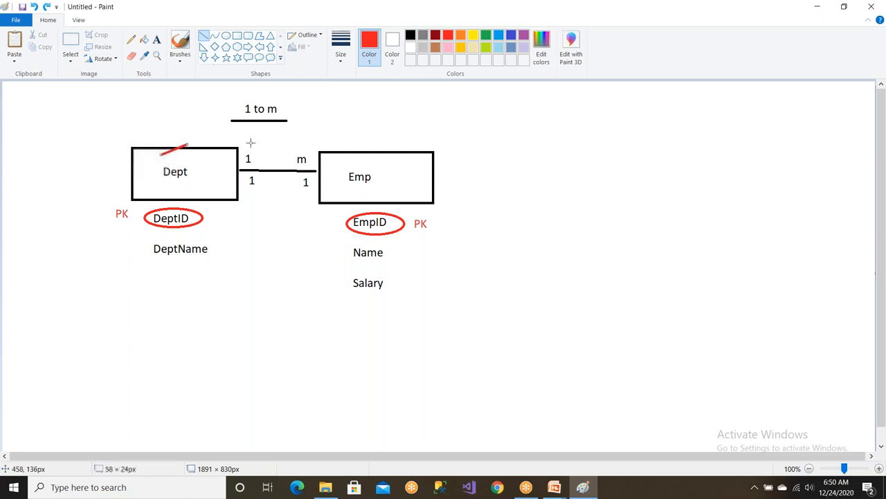
pyautogui.moveTo(370, 161); pyautogui.dragTo(395, 148)
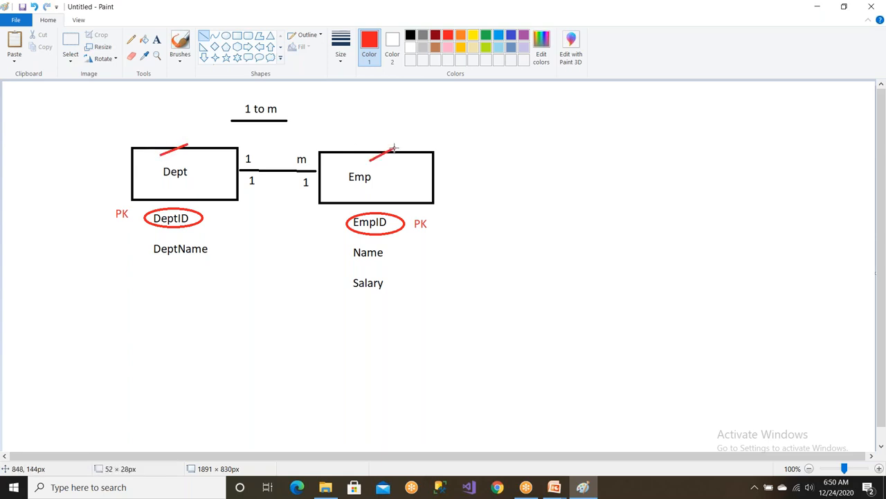
# Add the red labels Parent above the Dept rectangle and Child above the Emp rectangle.
pyautogui.click(157, 39)
pyautogui.click(167, 130)
pyautogui.write('Parent')
pyautogui.click(385, 131)
pyautogui.click(385, 130)
pyautogui.write('Child')
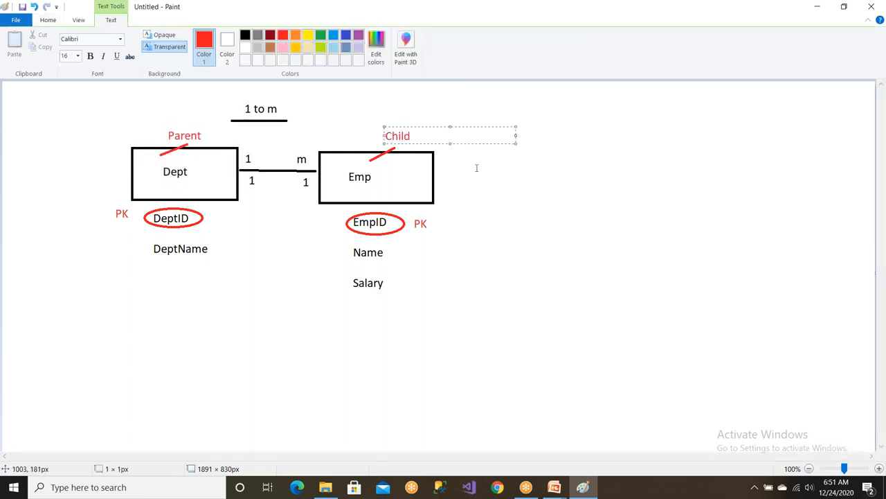
pyautogui.click(477, 178)
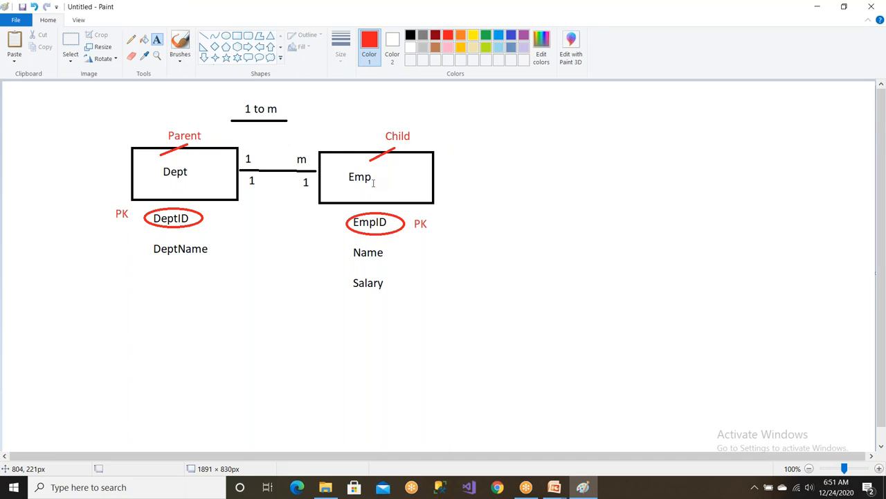
# Draw a red line from the circled DeptID to below Salary, ending at an empty red ellipse.
pyautogui.click(204, 35)
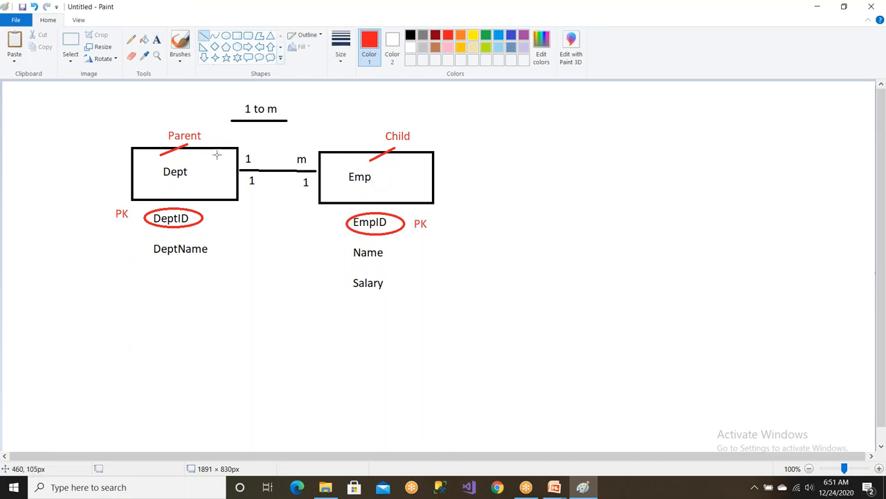
pyautogui.moveTo(205, 219); pyautogui.dragTo(340, 311)
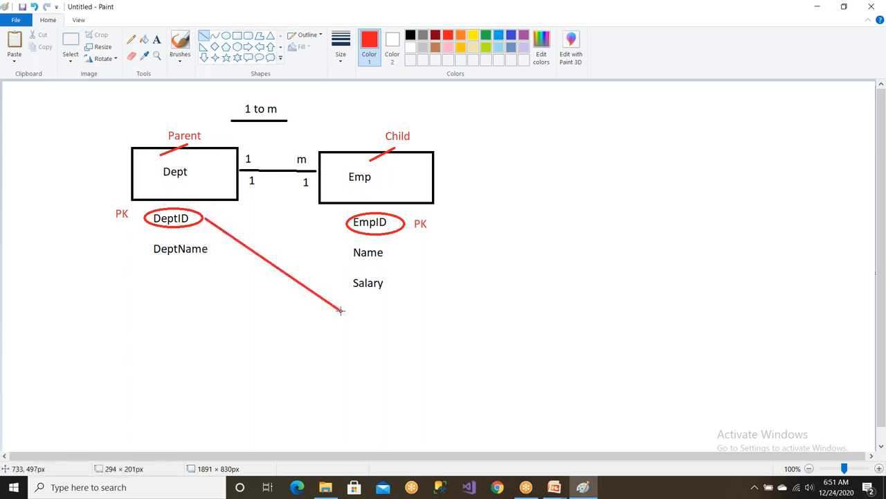
pyautogui.click(225, 36)
pyautogui.moveTo(348, 296)
pyautogui.mouseDown()
pyautogui.moveTo(358, 316)
pyautogui.moveTo(410, 339)
pyautogui.moveTo(431, 330)
pyautogui.mouseUp()
pyautogui.click(236, 152)
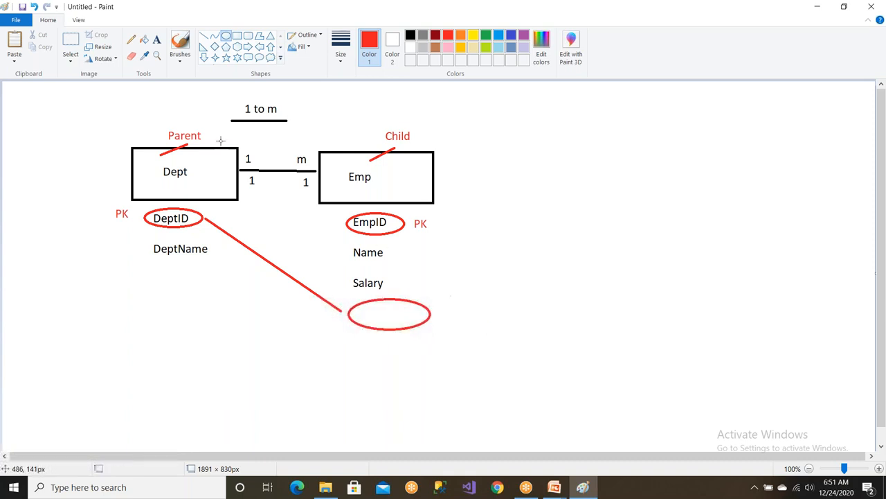
# Write DeptID in red inside the empty ellipse below Salary and label it FK.
pyautogui.click(156, 39)
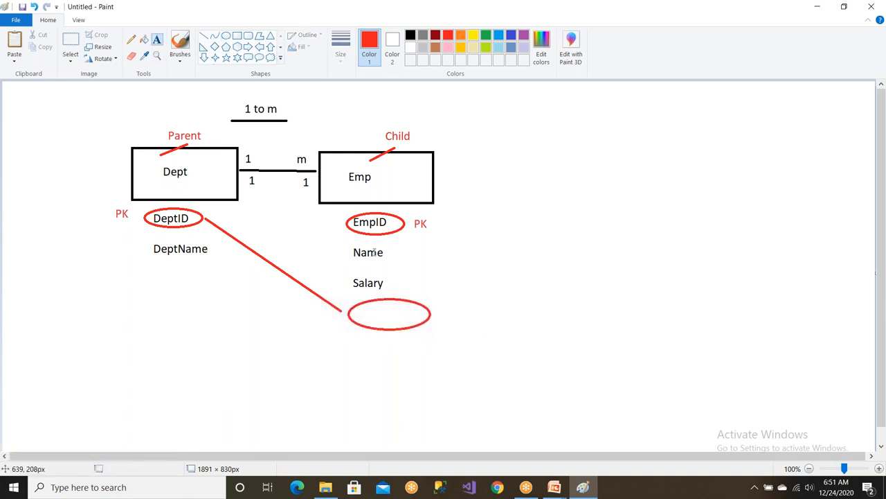
pyautogui.click(366, 308)
pyautogui.write('De')
pyautogui.write('pi')
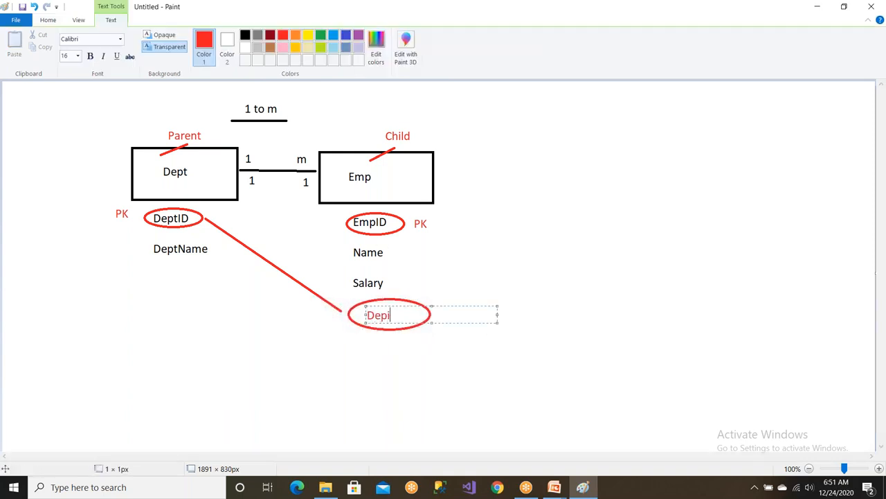
pyautogui.write('ID')
pyautogui.click(381, 370)
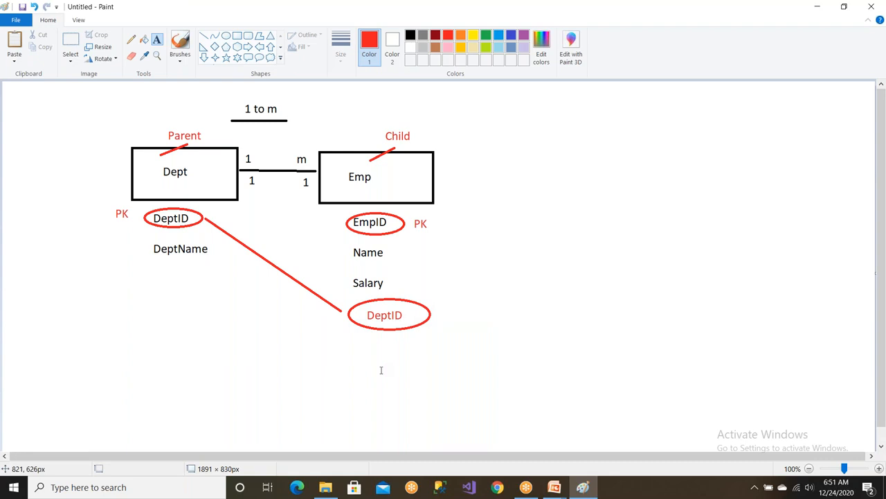
pyautogui.click(423, 326)
pyautogui.write('F')
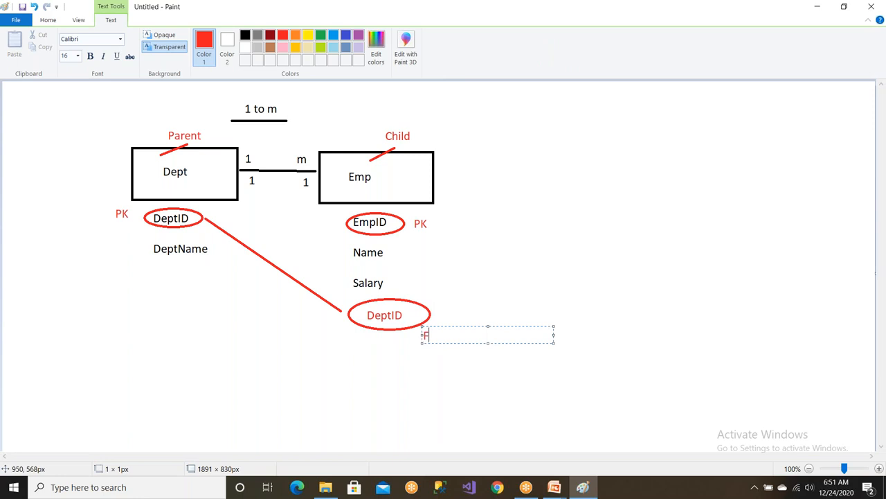
pyautogui.click(457, 283)
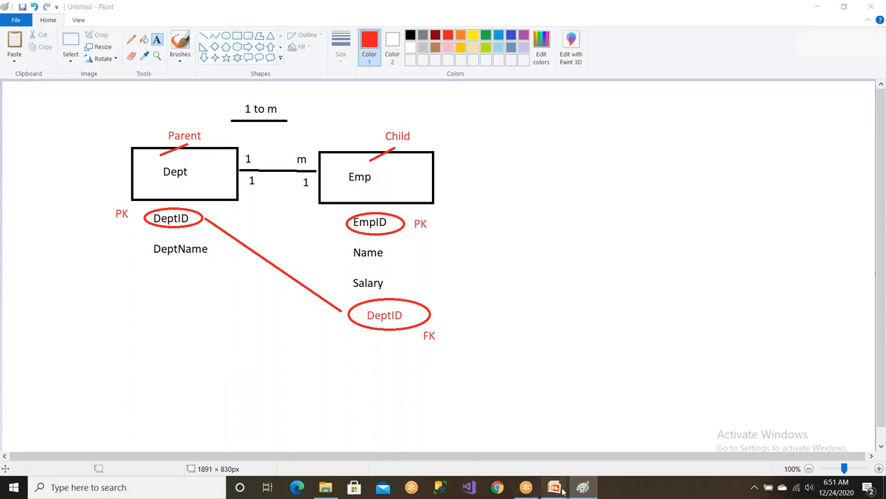
# Switch back to the PowerPoint slide show with the DEPARTMENT and EMPLOYEE tables.
pyautogui.moveTo(555, 489)
pyautogui.click(620, 451)
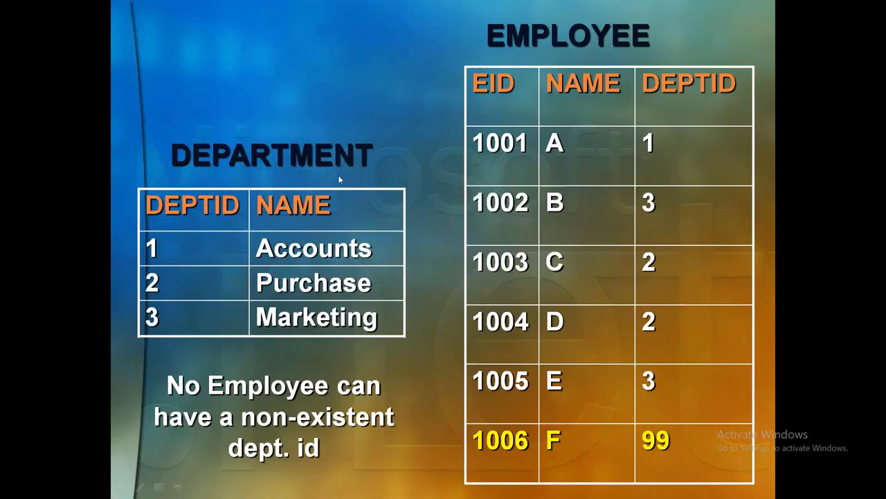
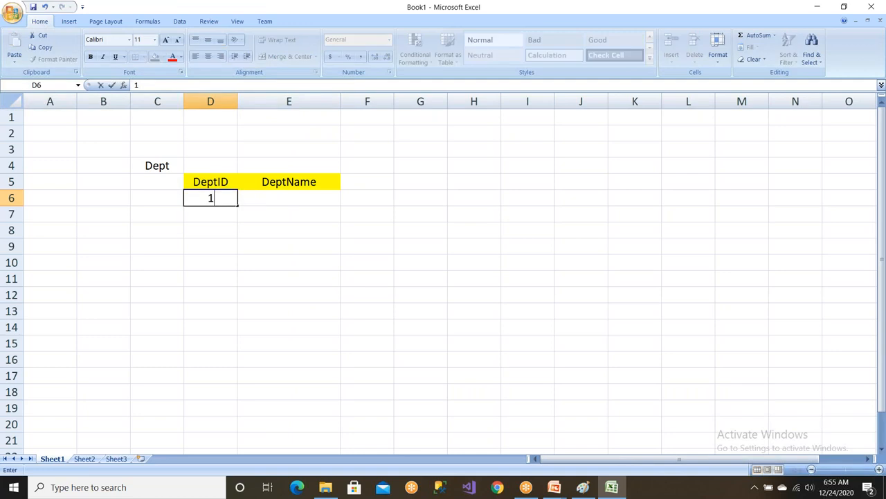
# Fill the Dept table rows with 10 Sales, 20 Accounts and 30 Technical.
pyautogui.write('Sales')
pyautogui.press('Return')
pyautogui.write('20')
pyautogui.press('Tab')
pyautogui.write('Accounts')
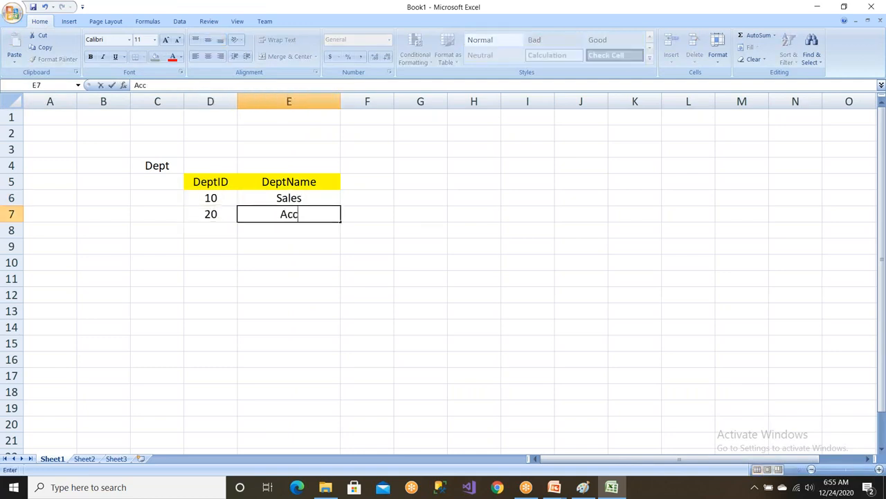
pyautogui.press('Return')
pyautogui.write('30')
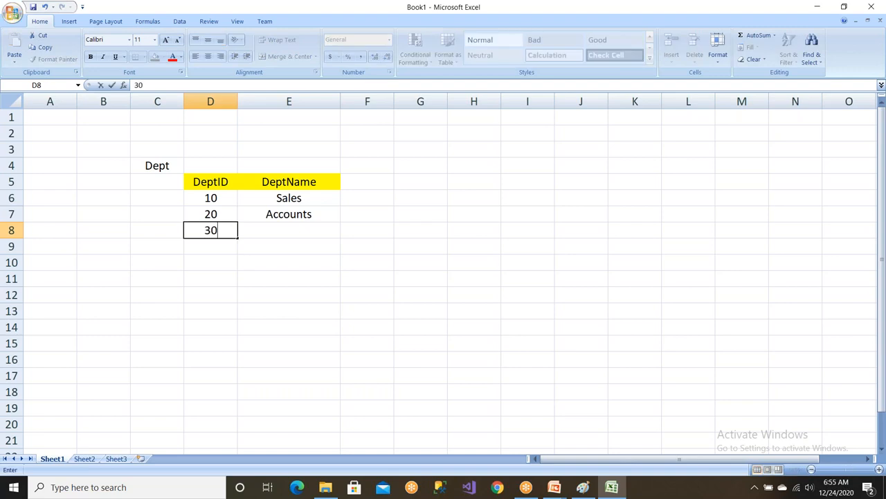
pyautogui.press('Tab')
pyautogui.write('Technical')
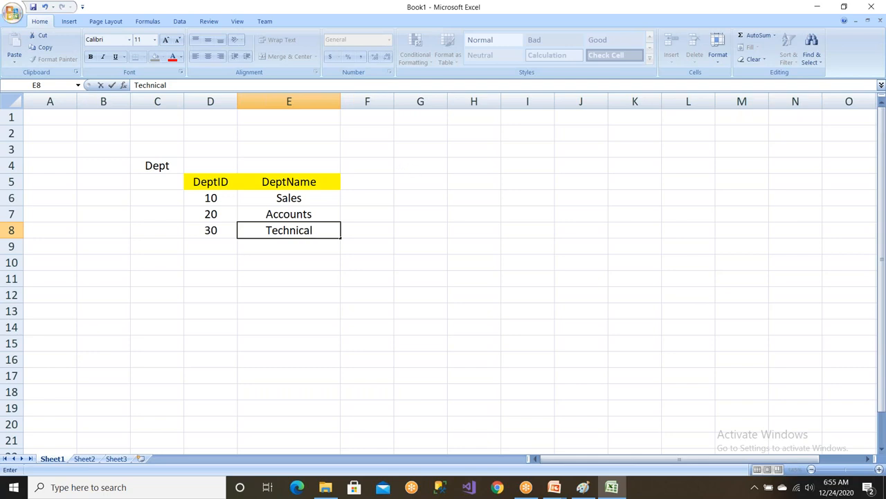
# Label C12 as Emp and enter the column headers EID, Name and DeptID in D13 to F13.
pyautogui.click(177, 303)
pyautogui.write('Emp')
pyautogui.press('Return')
pyautogui.click(171, 291)
pyautogui.click(195, 311)
pyautogui.write('EID')
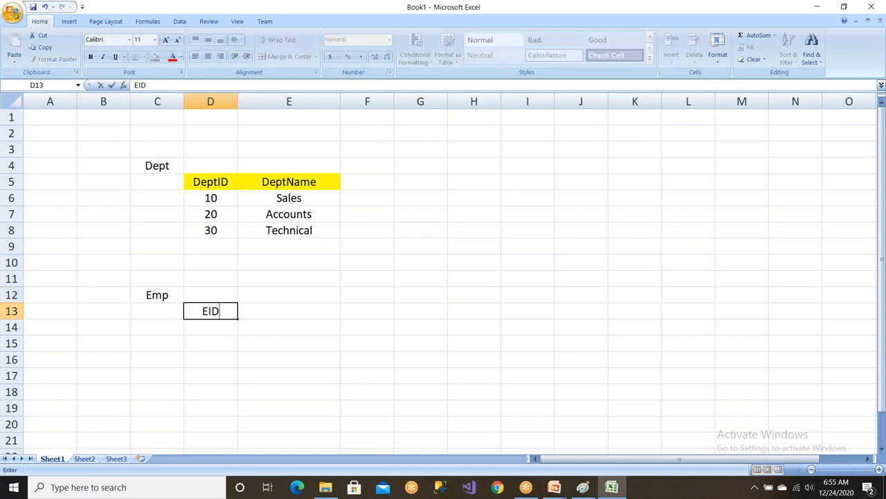
pyautogui.press('Tab')
pyautogui.write('Name')
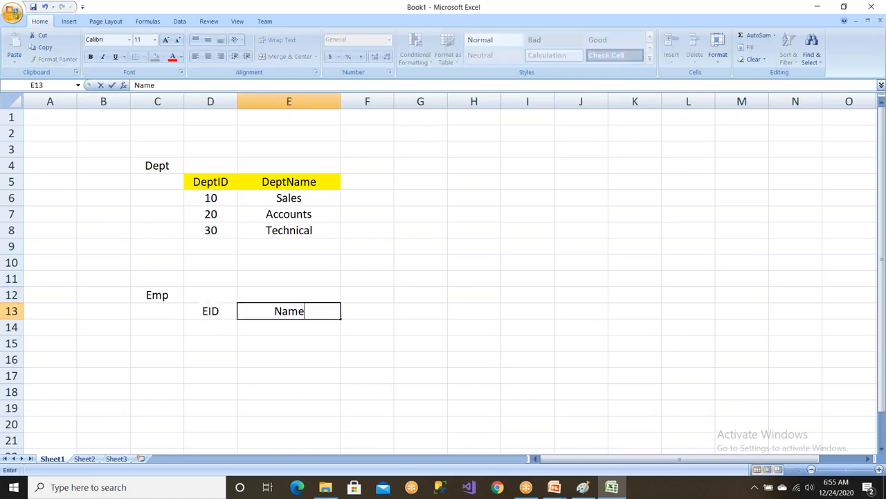
pyautogui.press('Tab')
pyautogui.write('Dept')
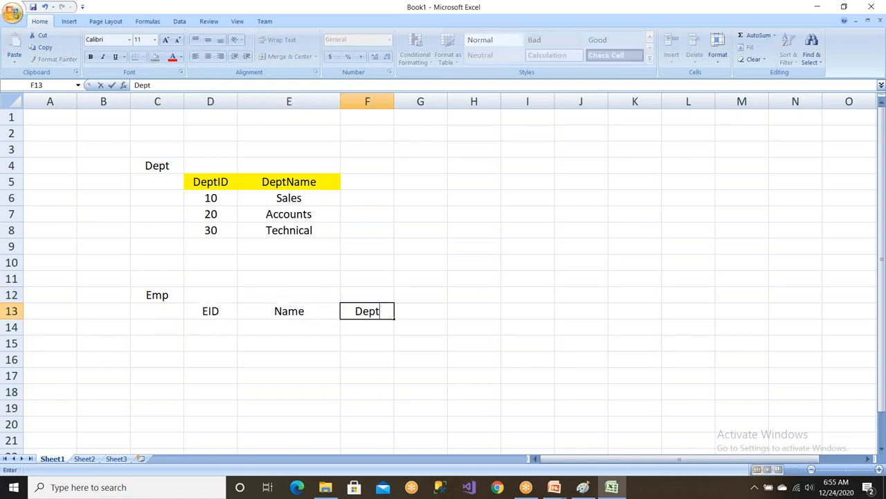
pyautogui.write('ID')
pyautogui.click(295, 358)
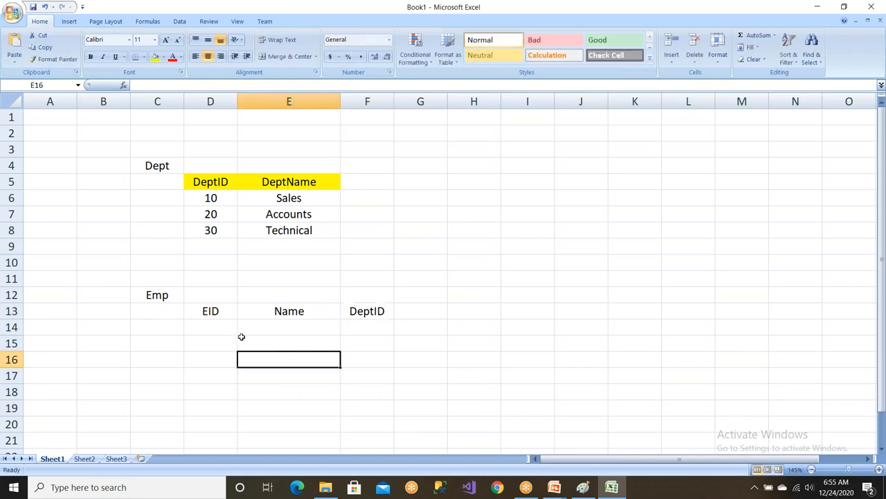
# Fill the Emp header cells D13:F13 with yellow.
pyautogui.moveTo(218, 313); pyautogui.dragTo(367, 313)
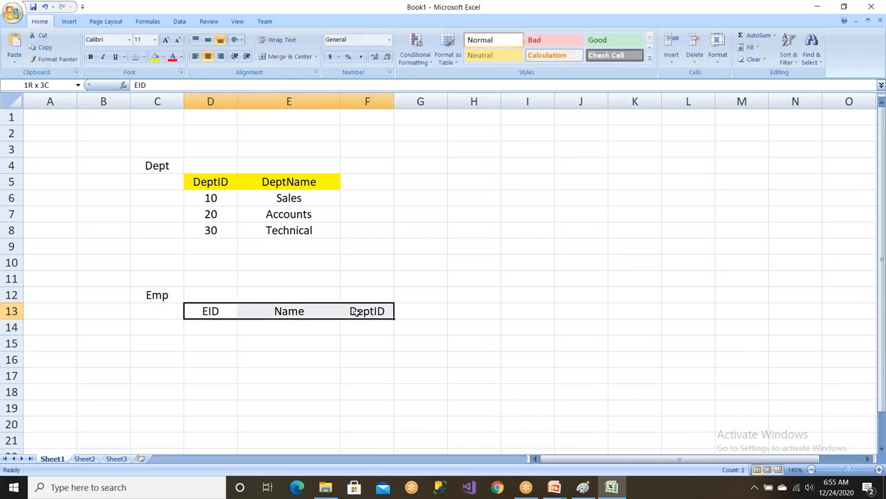
pyautogui.click(155, 58)
pyautogui.click(176, 169)
pyautogui.click(375, 312)
# Switch to Paint and undo the FK label, the circled DeptID below Salary and the red line connecting it.
pyautogui.hotkey('alt', 'Tab')
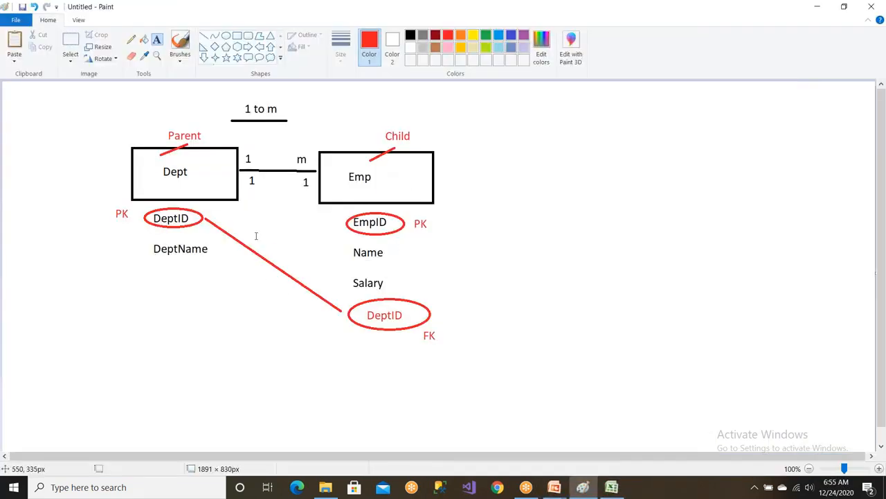
pyautogui.hotkey('ctrl', 'z')
pyautogui.hotkey('ctrl', 'z')
pyautogui.hotkey('ctrl', 'z')
pyautogui.hotkey('ctrl', 'z')
# Draw a red arrow from the circled EmpID to below DeptName and a red ellipse of about 141 × 79 px at its tip.
pyautogui.click(204, 35)
pyautogui.moveTo(347, 226); pyautogui.dragTo(216, 282)
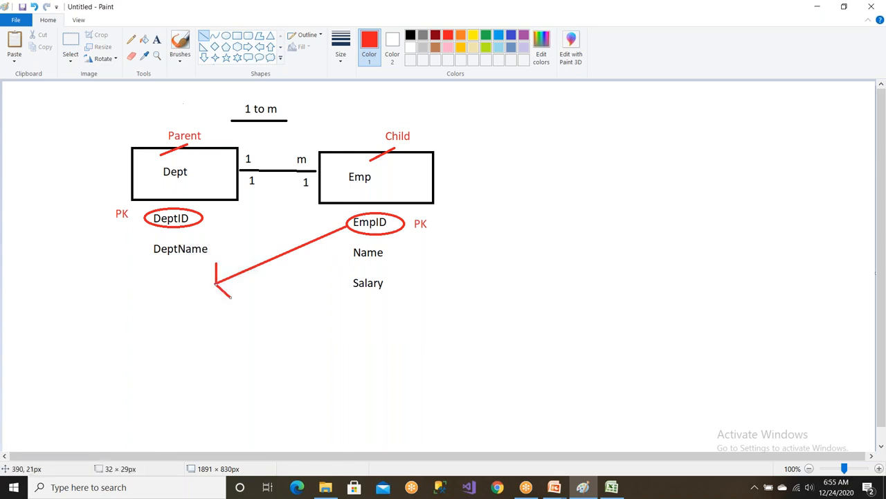
pyautogui.click(225, 35)
pyautogui.moveTo(138, 266); pyautogui.dragTo(204, 304)
# Write EID in red inside the empty ellipse below DeptName and label it FK underneath.
pyautogui.click(157, 40)
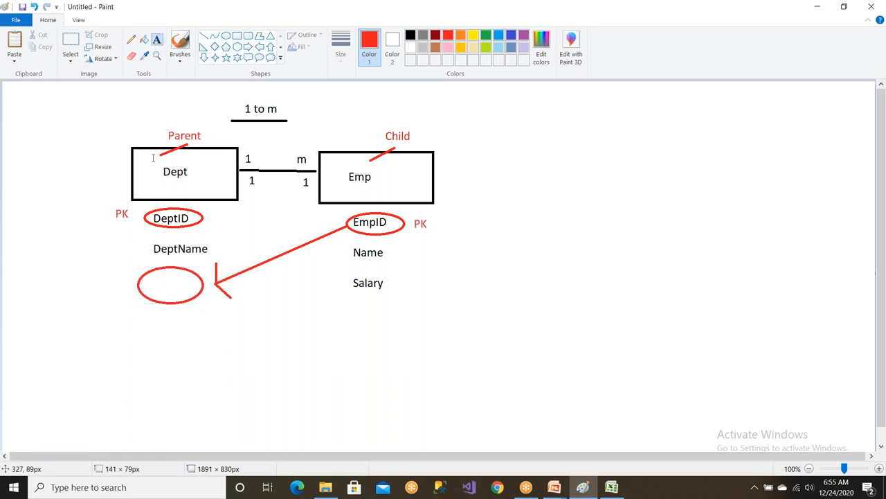
pyautogui.click(149, 279)
pyautogui.write('Empl')
pyautogui.press('BackSpace')
pyautogui.press('BackSpace')
pyautogui.press('BackSpace')
pyautogui.write('ID')
pyautogui.click(176, 320)
pyautogui.click(165, 309)
pyautogui.write('FK')
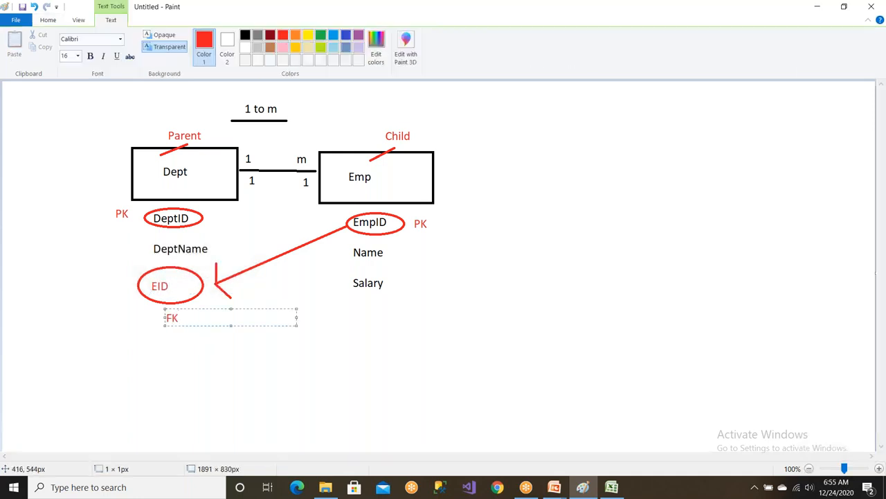
pyautogui.click(225, 353)
# Switch back to Excel and clear the DeptID header from the Emp table.
pyautogui.hotkey('alt', 'Tab')
pyautogui.click(365, 339)
pyautogui.click(362, 310)
pyautogui.press('Delete')
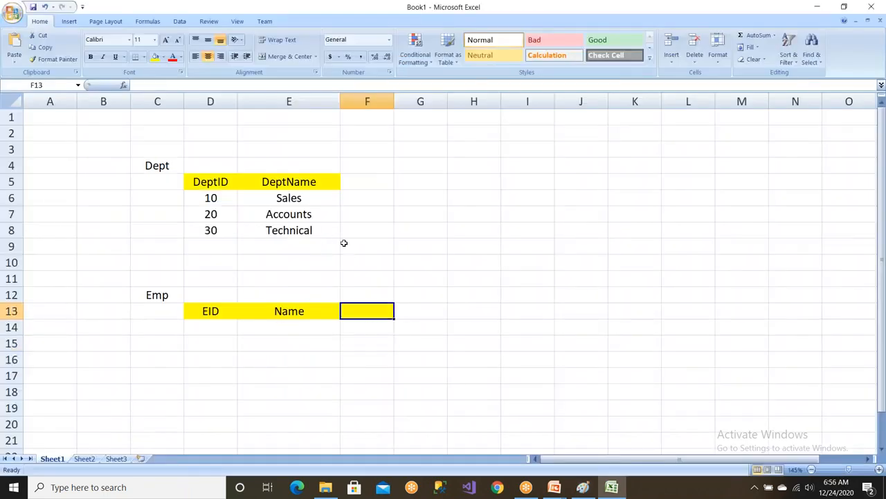
# Add an EID header in F5 of the Dept table and fill it with yellow.
pyautogui.click(349, 184)
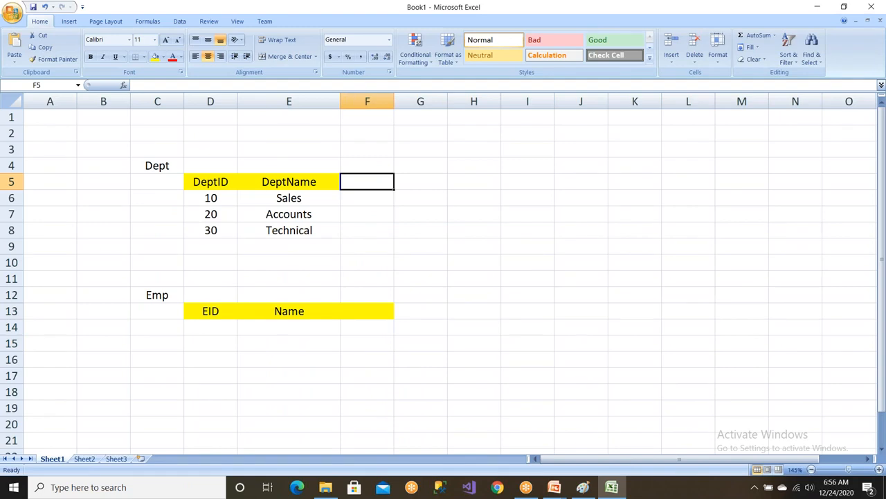
pyautogui.write('EID')
pyautogui.click(362, 208)
pyautogui.click(350, 182)
pyautogui.click(156, 57)
# Enter PK above DeptID and above the Emp table's EID, and FK above the Dept table's EID.
pyautogui.click(201, 169)
pyautogui.write('PK')
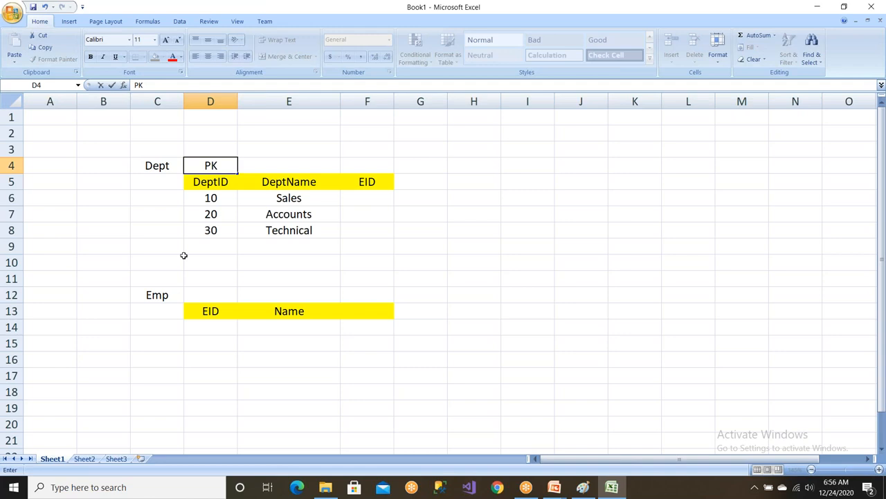
pyautogui.click(200, 291)
pyautogui.write('PK')
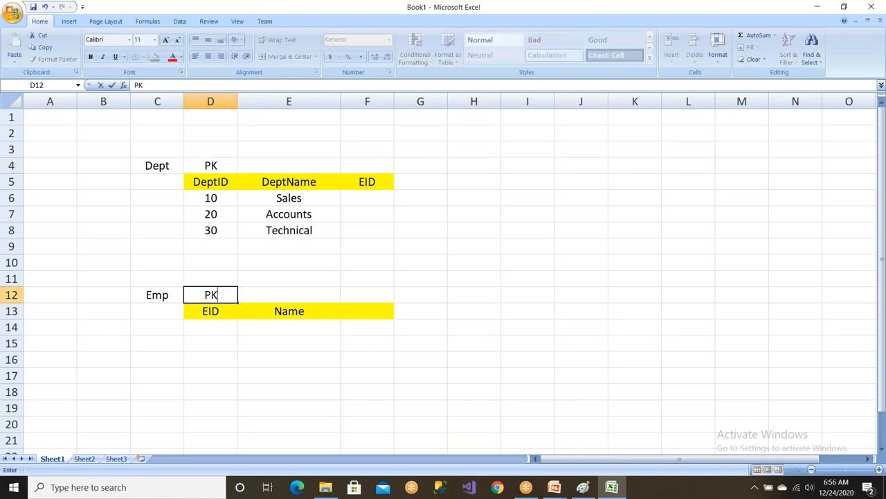
pyautogui.click(370, 167)
pyautogui.write('FK')
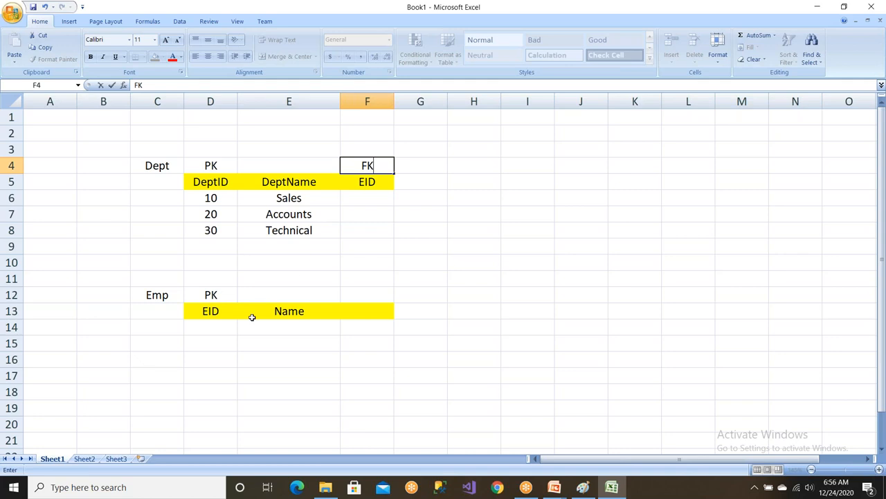
# Enter EIDs 1 and 2 with the employees' names in the first two Emp rows.
pyautogui.click(207, 327)
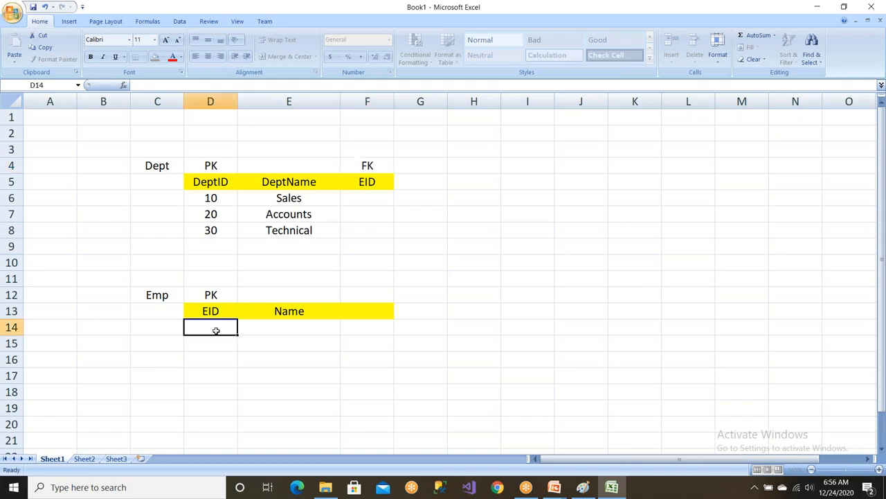
pyautogui.write('1')
pyautogui.press('Tab')
pyautogui.write('John')
pyautogui.press('Tab')
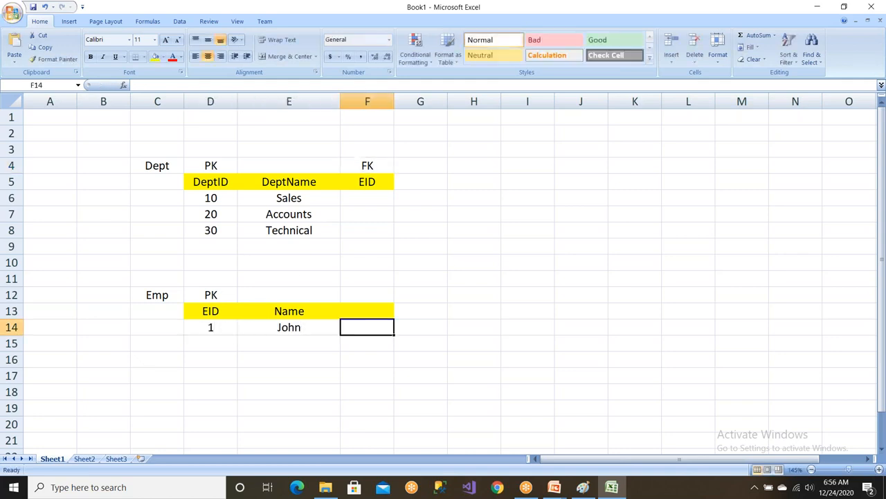
pyautogui.click(211, 343)
pyautogui.write('2')
pyautogui.press('Tab')
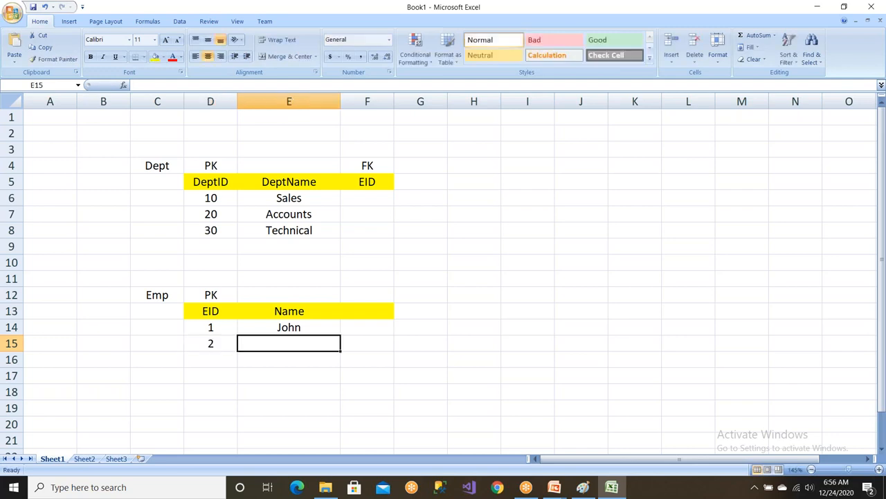
pyautogui.write('Alex')
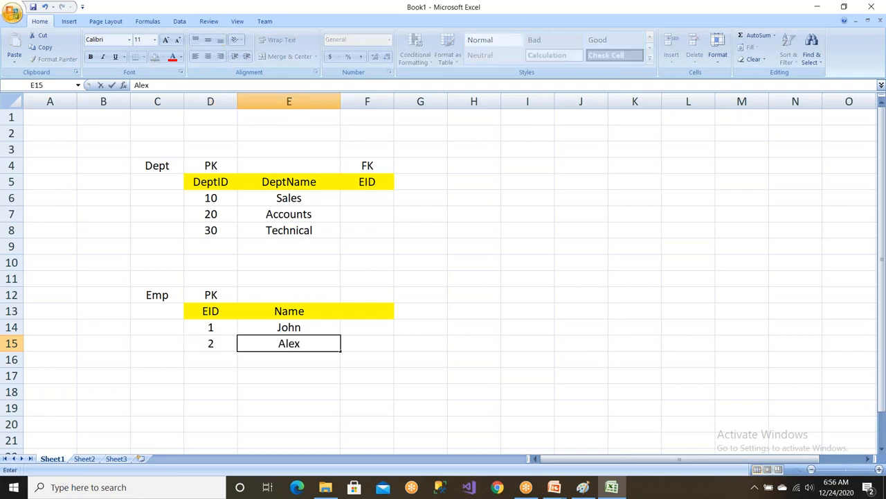
# Enter EIDs 3 and 4 with the employees' names in the next two Emp rows.
pyautogui.press('Return')
pyautogui.write('3')
pyautogui.press('Tab')
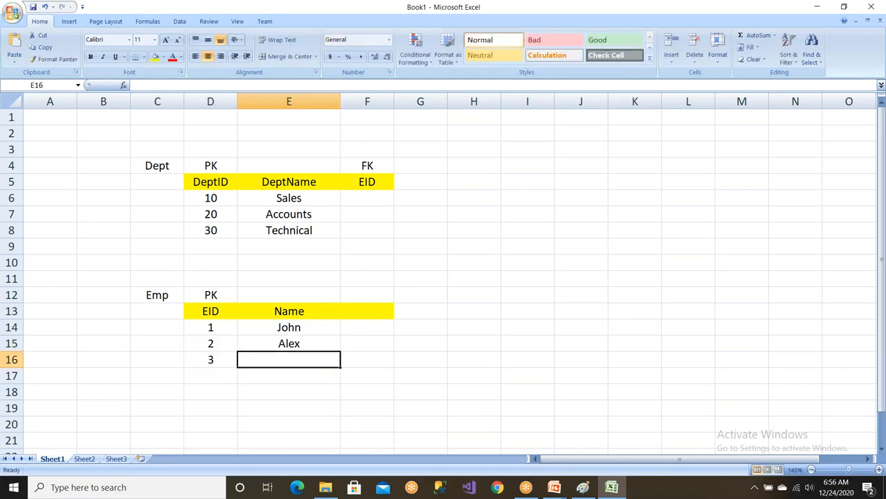
pyautogui.write('Salman')
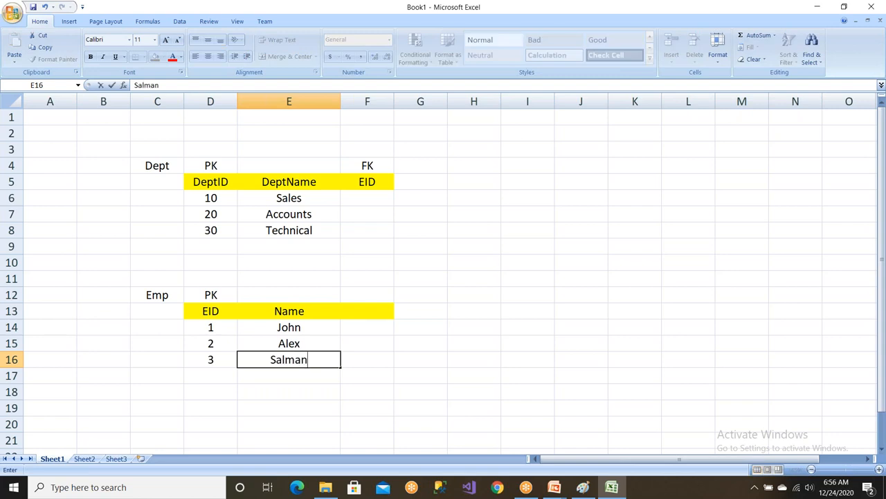
pyautogui.press('Return')
pyautogui.write('4')
pyautogui.press('Tab')
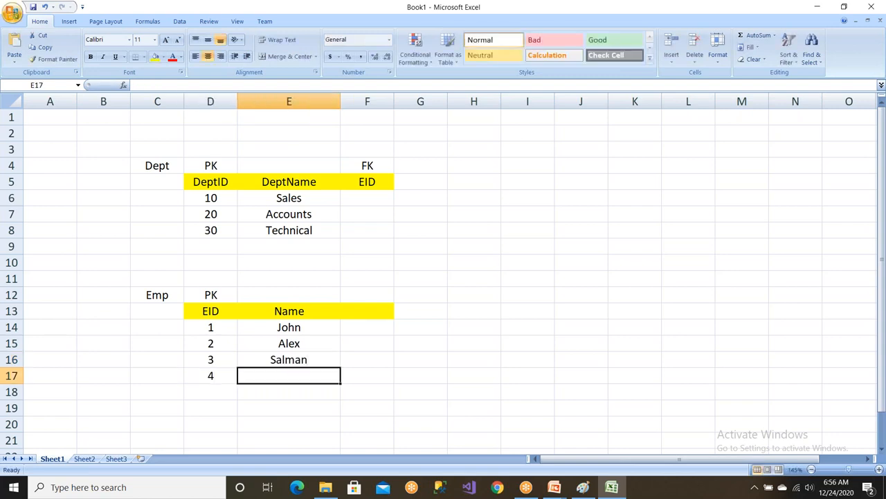
pyautogui.write('Raj')
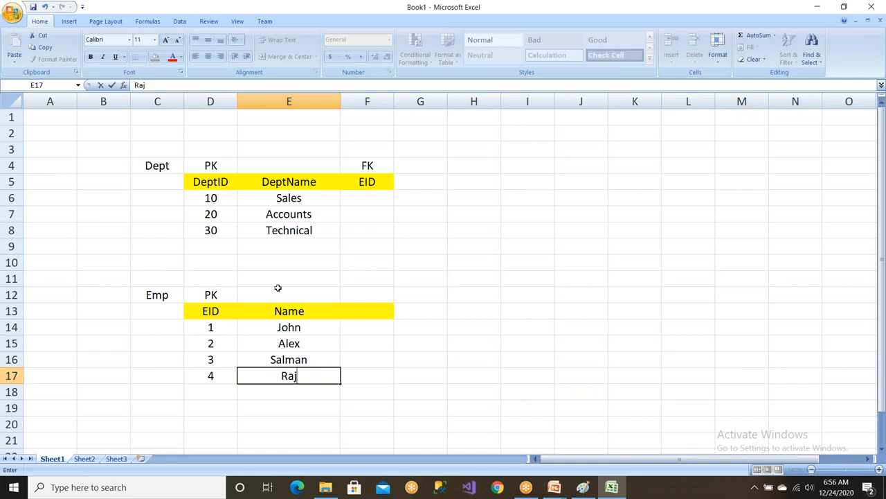
pyautogui.click(264, 201)
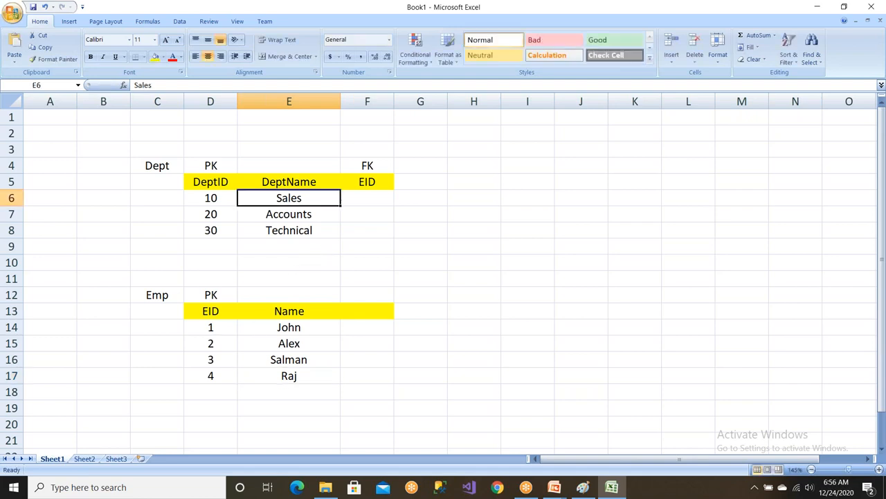
# Enter 1 as the EID of the Sales department in the Dept table.
pyautogui.click(274, 326)
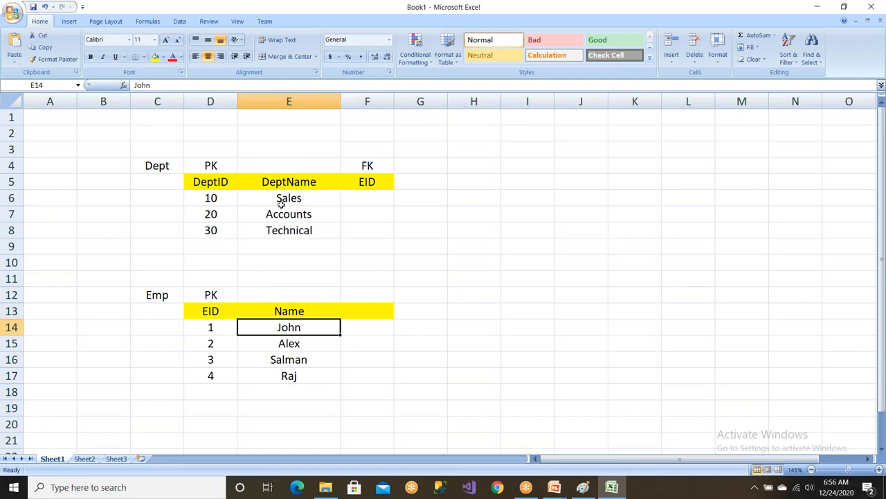
pyautogui.click(221, 327)
pyautogui.click(362, 198)
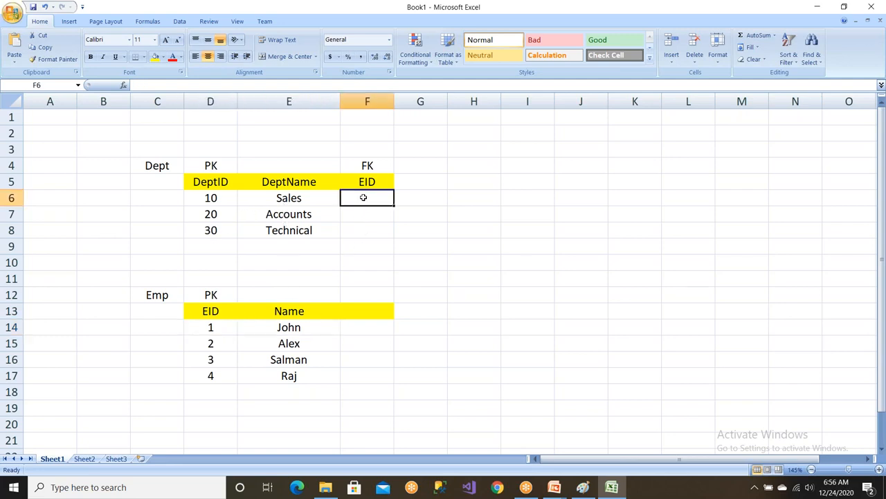
pyautogui.write('1')
pyautogui.click(369, 256)
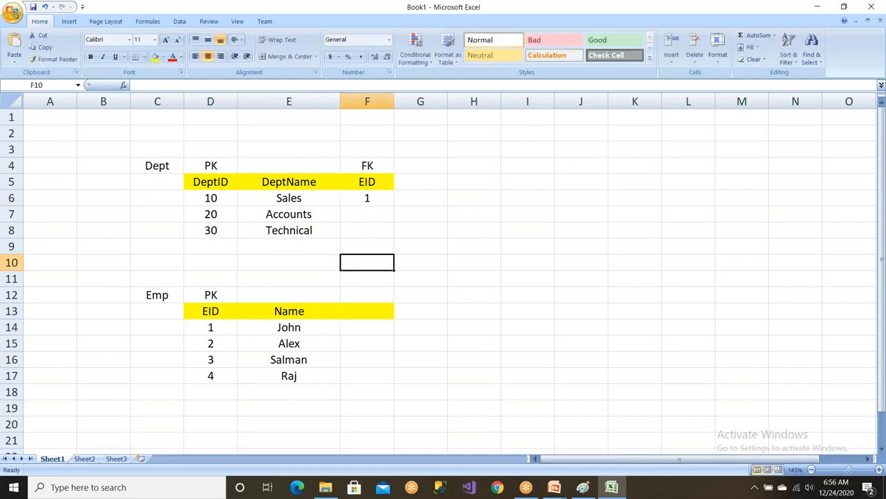
# Change the Sales department's EID entry to 1,2 to assign a second employee.
pyautogui.click(215, 198)
pyautogui.click(277, 198)
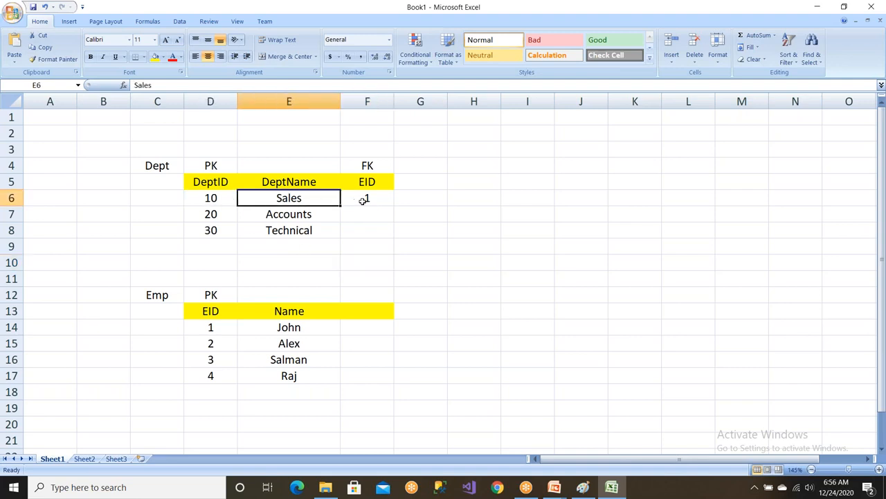
pyautogui.click(363, 200)
pyautogui.click(236, 327)
pyautogui.click(288, 327)
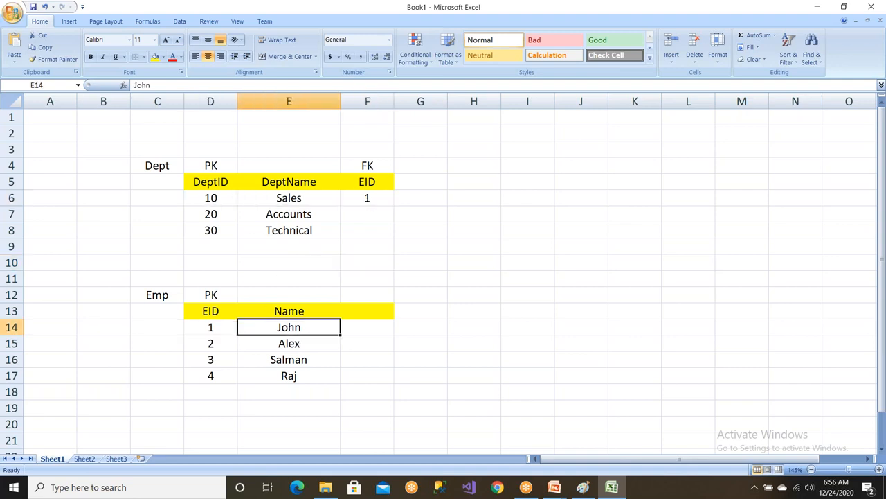
pyautogui.click(290, 344)
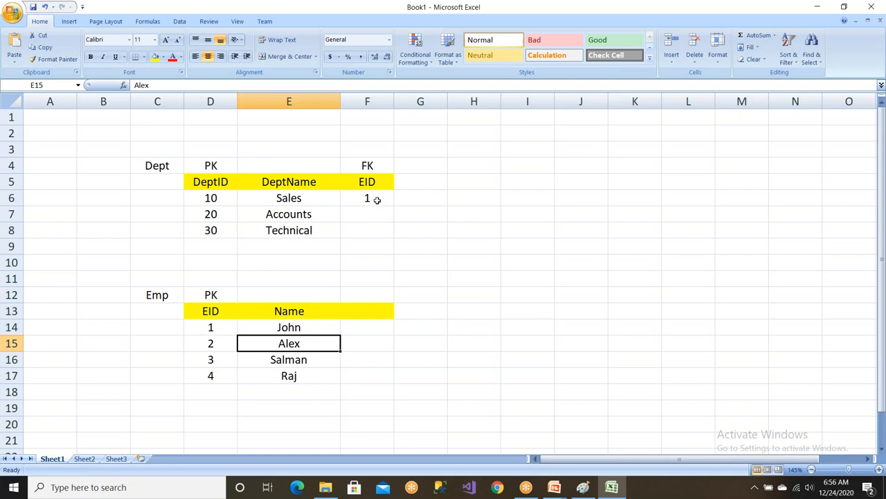
pyautogui.click(377, 197)
pyautogui.doubleClick(376, 198)
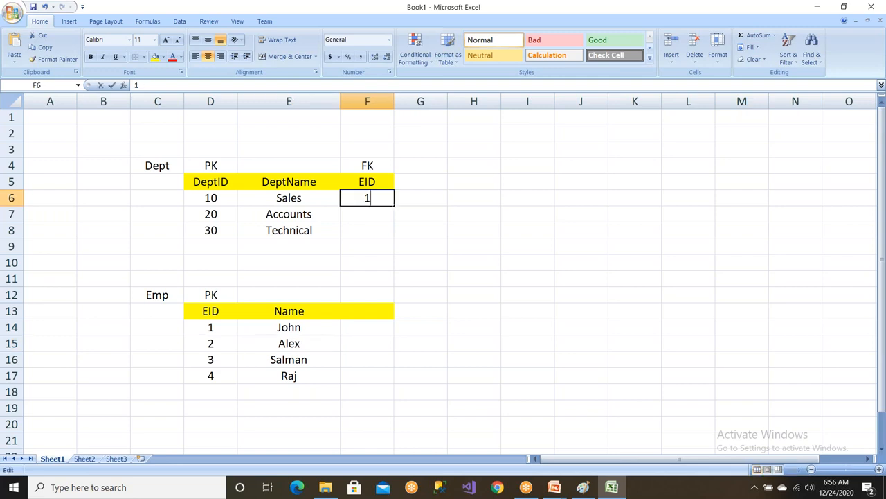
pyautogui.write(',2')
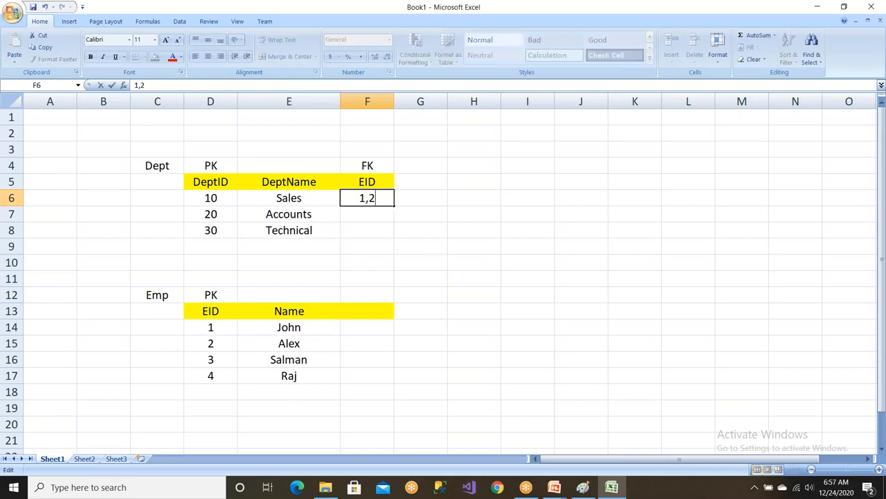
pyautogui.click(421, 246)
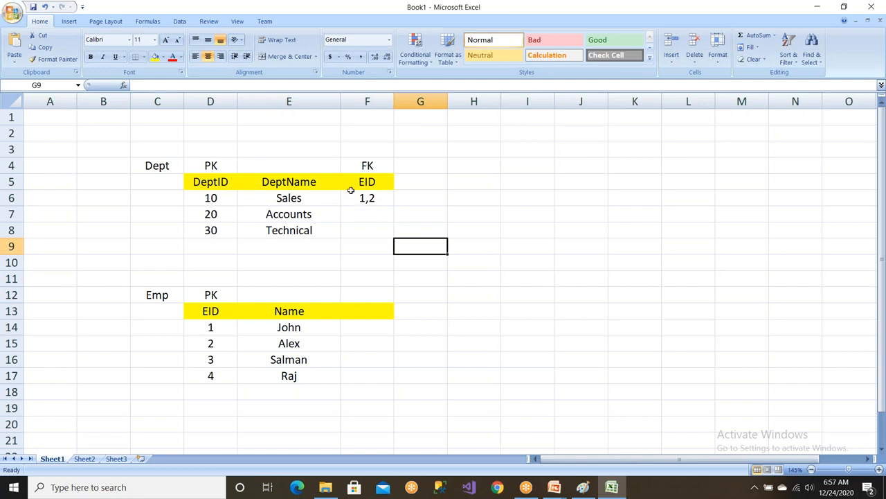
# Change the Sales department's EID entry to 1,2,3 to assign a third employee.
pyautogui.click(367, 196)
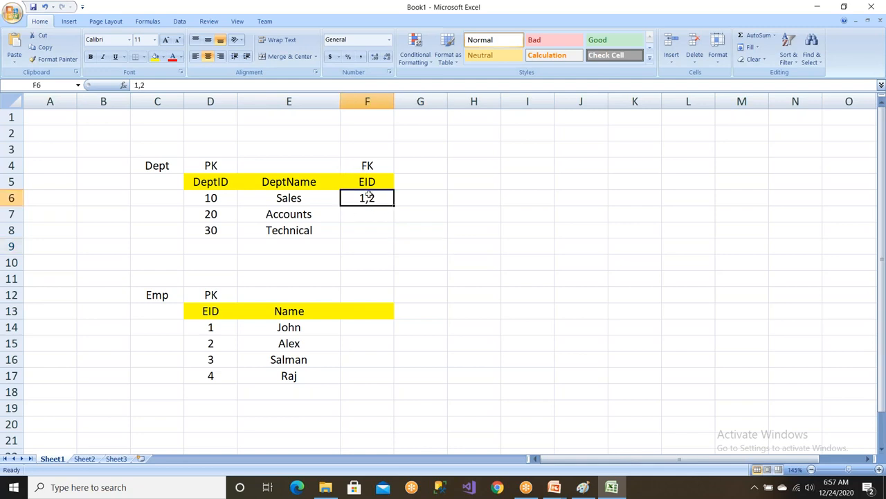
pyautogui.click(317, 202)
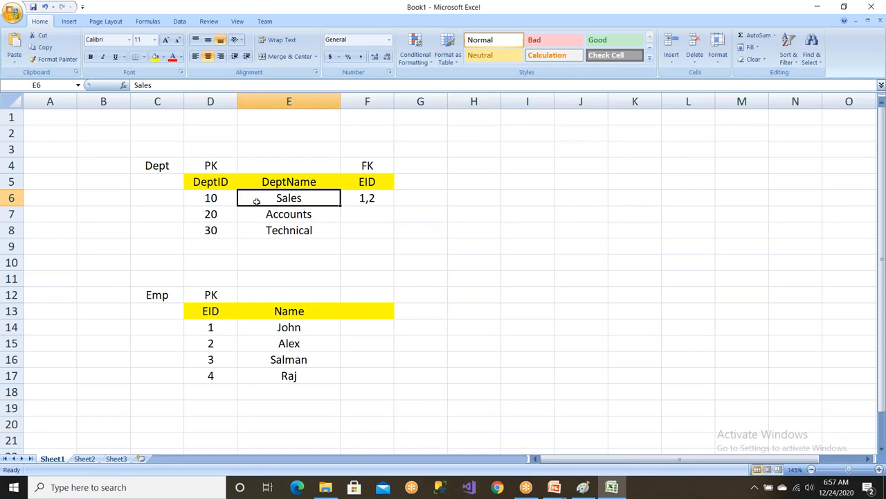
pyautogui.click(217, 200)
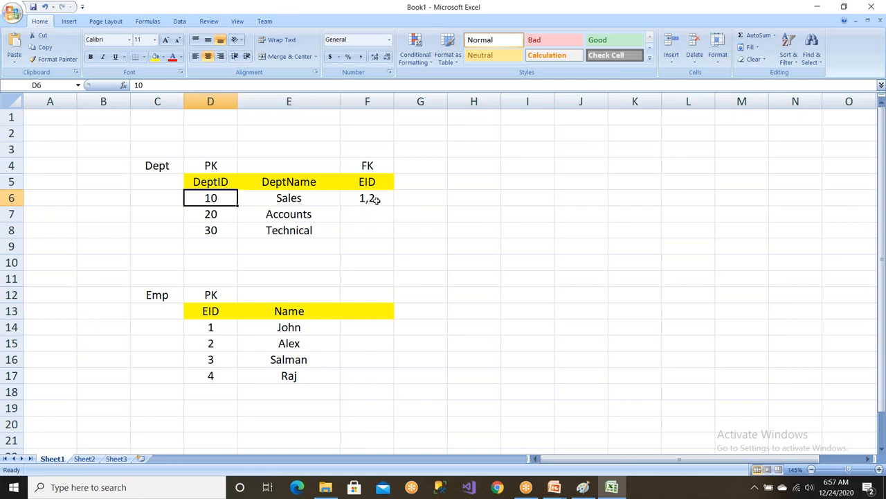
pyautogui.click(290, 361)
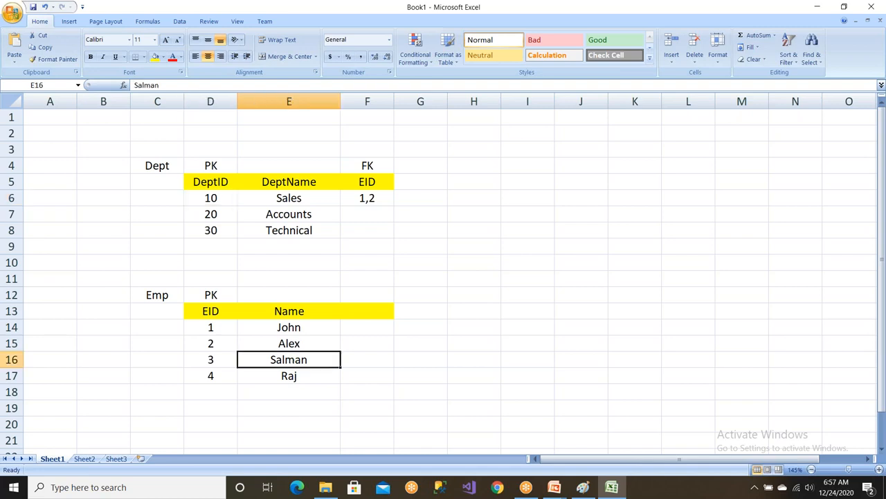
pyautogui.doubleClick(372, 198)
pyautogui.write(',3')
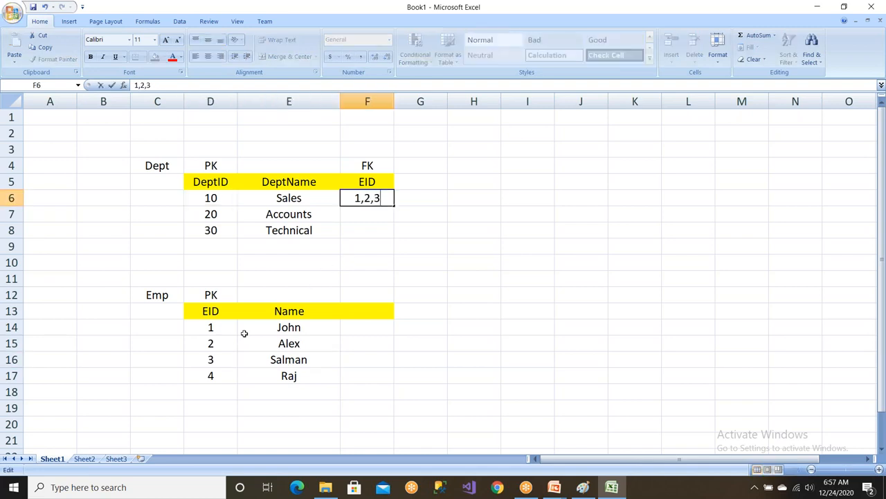
pyautogui.moveTo(220, 326); pyautogui.dragTo(284, 360)
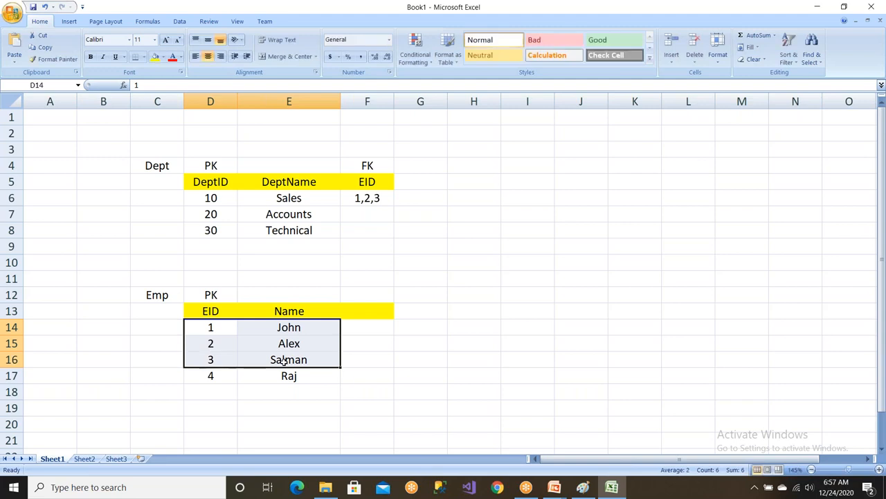
pyautogui.doubleClick(376, 199)
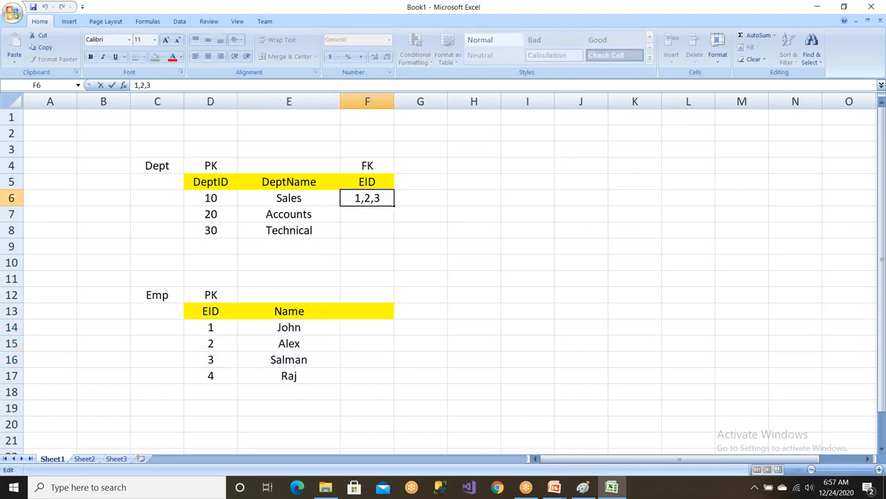
pyautogui.click(411, 260)
pyautogui.click(374, 199)
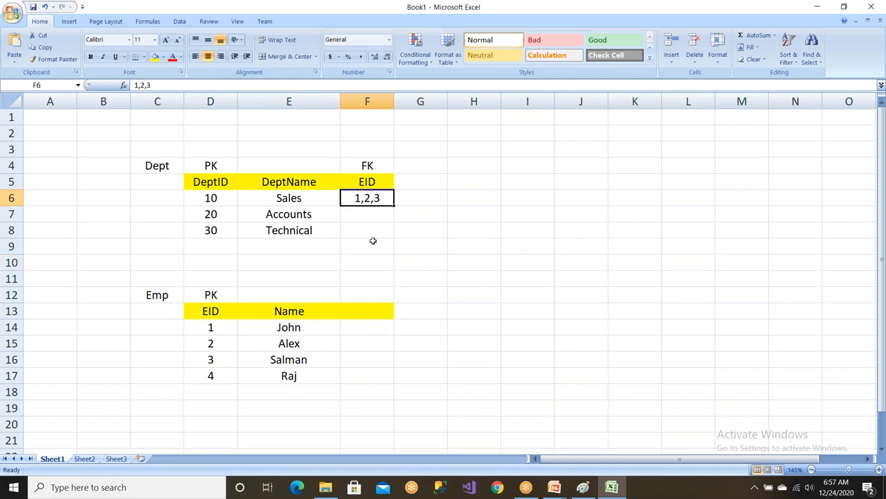
# Add a DeptID column heading beside Name in the Emp table.
pyautogui.click(370, 309)
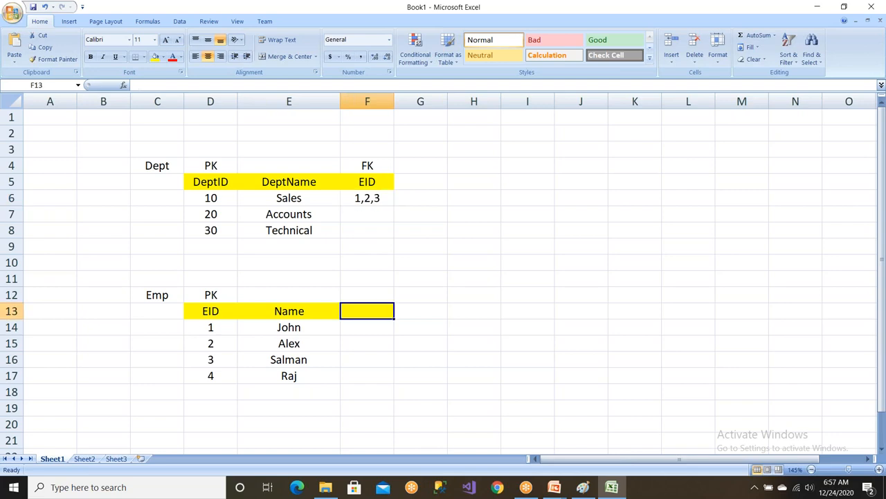
pyautogui.write('DeptID')
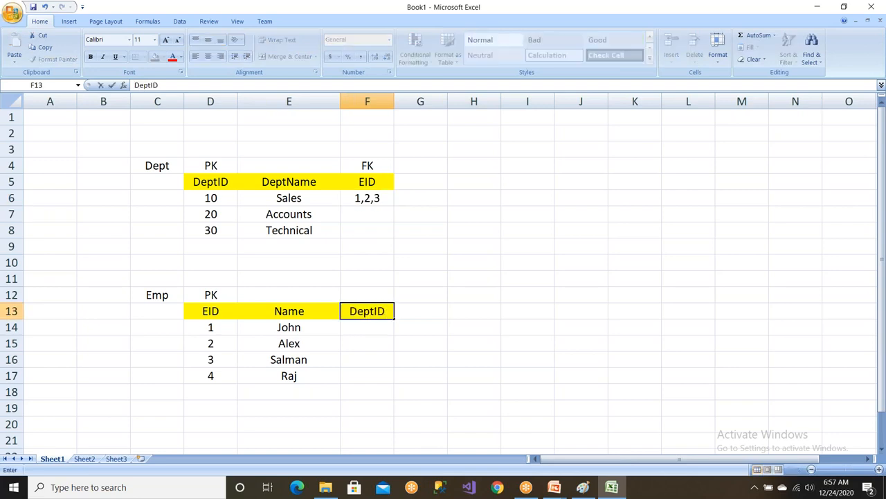
pyautogui.click(297, 328)
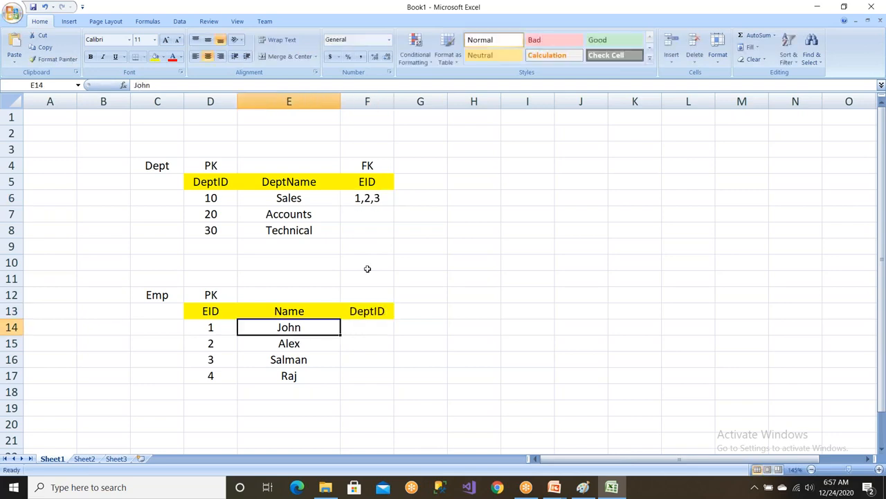
# Fill the Emp table's DeptID column with 10 for the first three employees and 30 for the fourth.
pyautogui.click(220, 201)
pyautogui.click(372, 326)
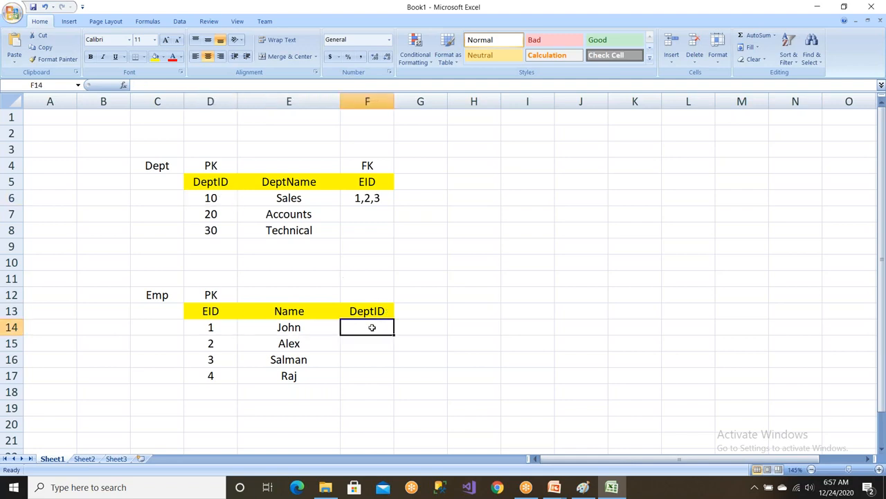
pyautogui.write('10')
pyautogui.press('Return')
pyautogui.write('10')
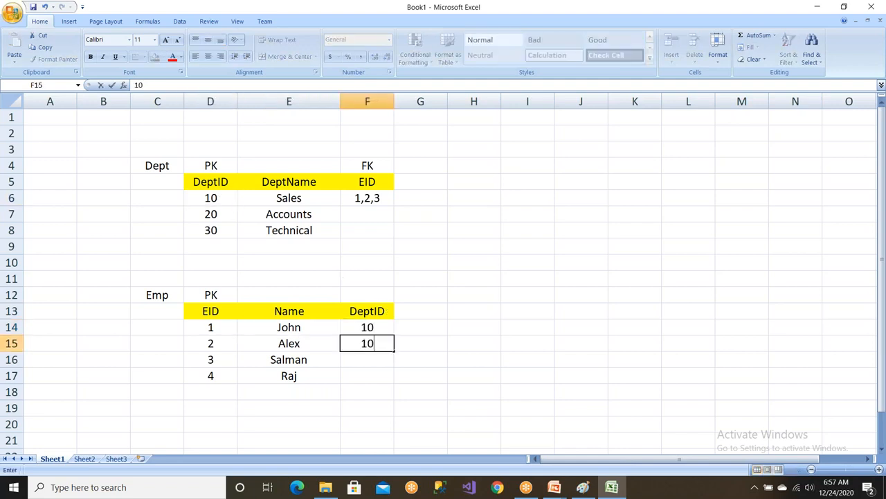
pyautogui.click(364, 366)
pyautogui.write('10')
pyautogui.click(364, 377)
pyautogui.write('30')
pyautogui.press('Return')
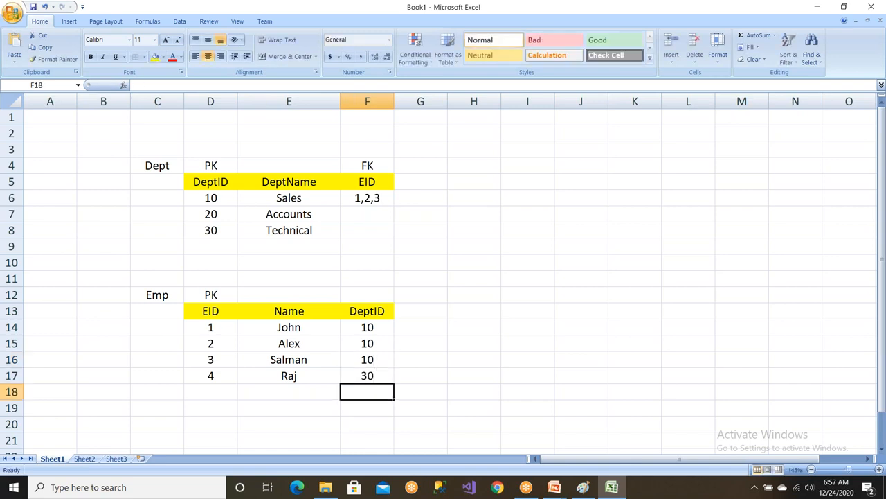
# Clear the FK label, the EID heading and the EID values from the Dept table.
pyautogui.moveTo(220, 311); pyautogui.dragTo(374, 378)
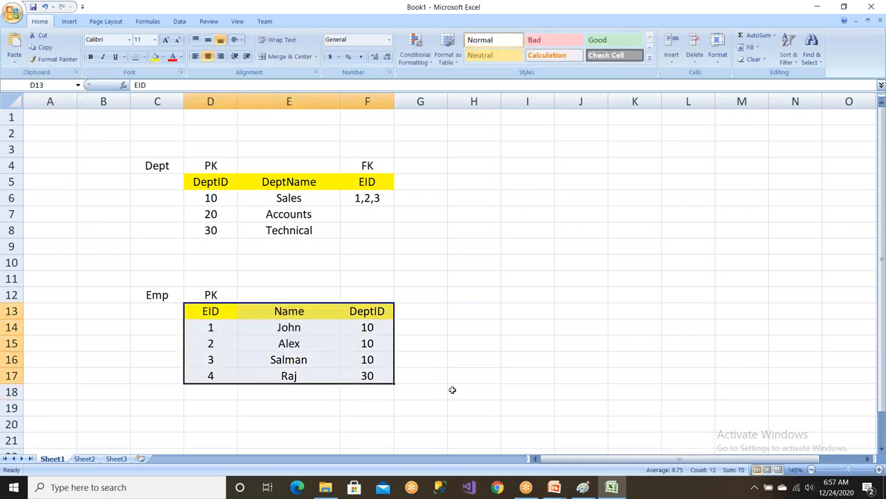
pyautogui.click(454, 389)
pyautogui.moveTo(367, 182); pyautogui.dragTo(382, 242)
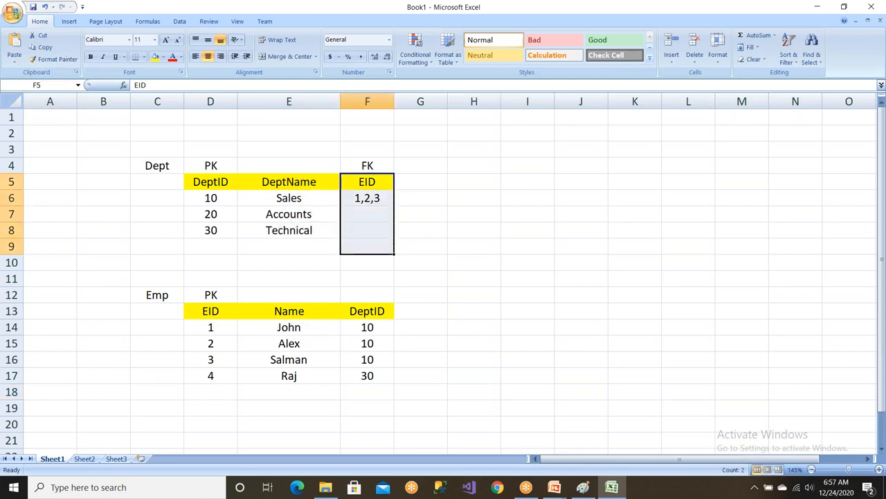
pyautogui.moveTo(220, 184); pyautogui.dragTo(300, 241)
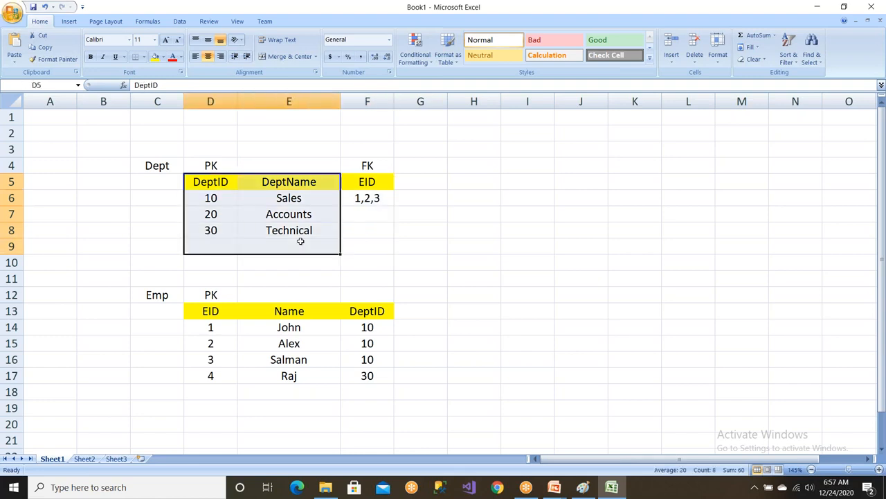
pyautogui.moveTo(361, 183); pyautogui.dragTo(371, 234)
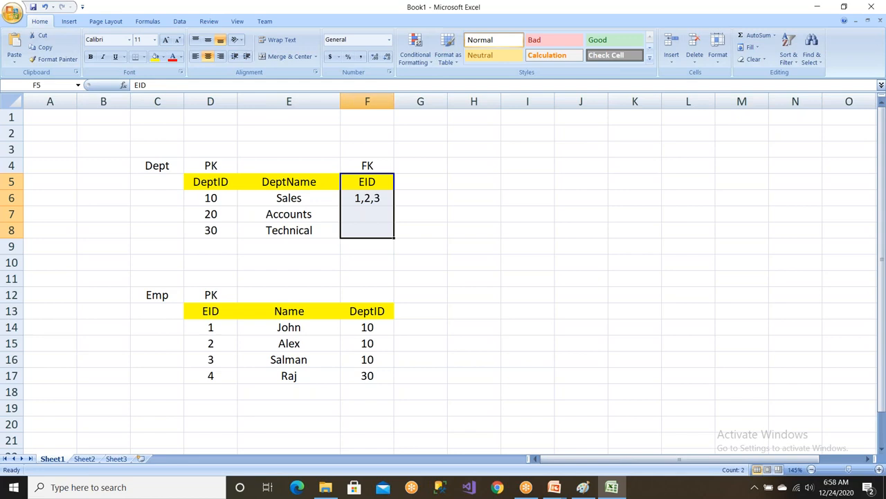
pyautogui.click(356, 201)
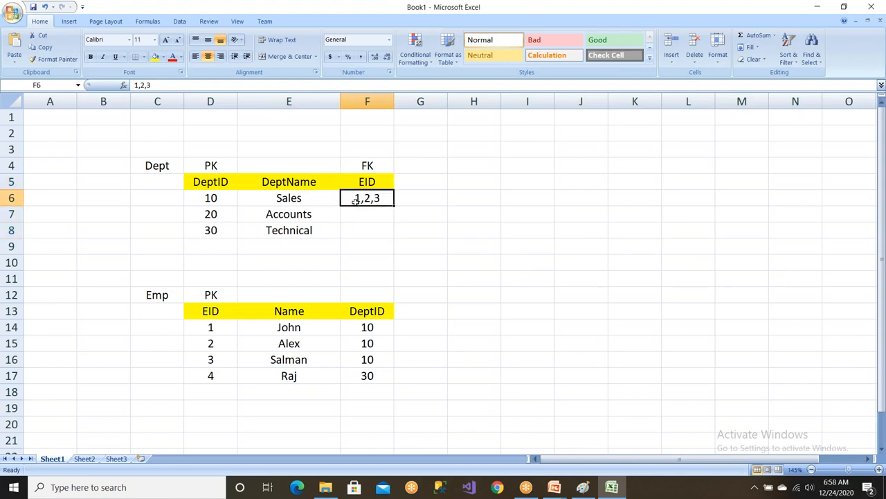
pyautogui.moveTo(360, 169); pyautogui.dragTo(371, 221)
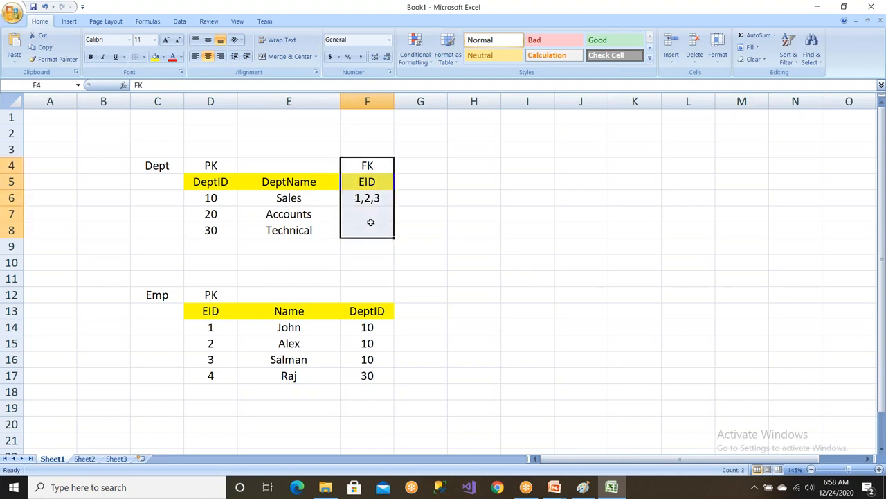
pyautogui.press('Delete')
pyautogui.click(472, 245)
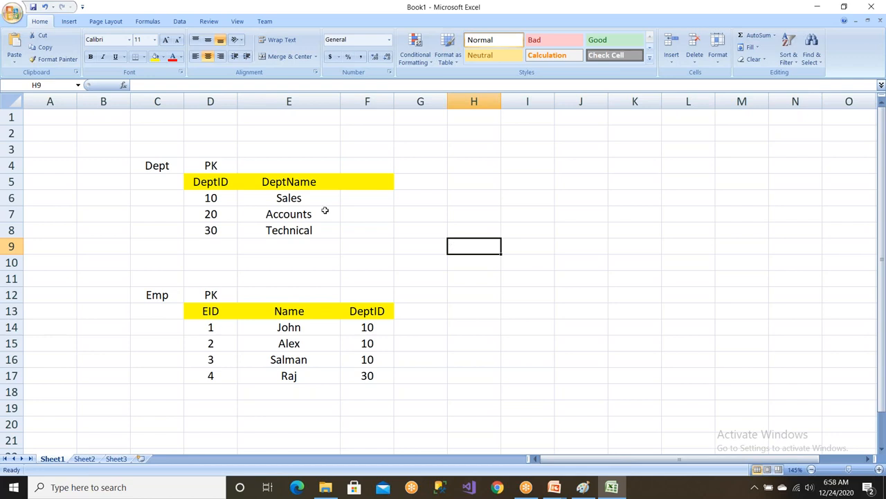
# Label the DeptID column of the Emp table as FK.
pyautogui.moveTo(212, 187); pyautogui.dragTo(354, 231)
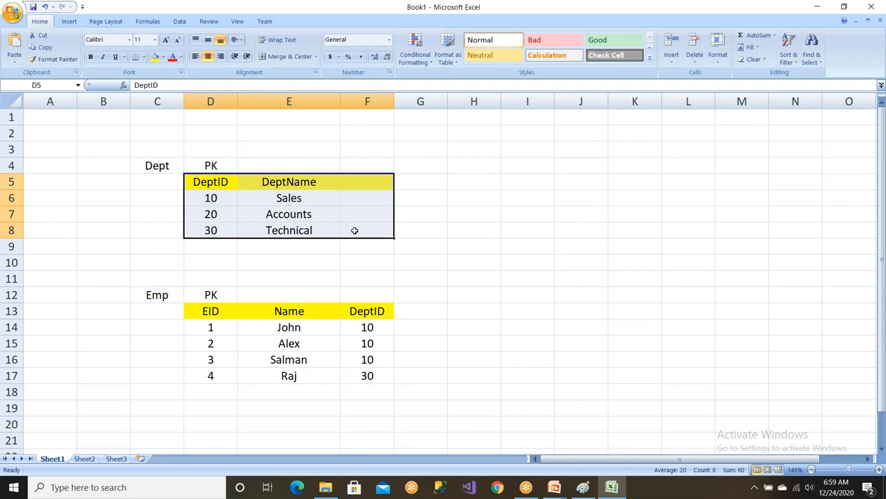
pyautogui.click(373, 295)
pyautogui.write('FK')
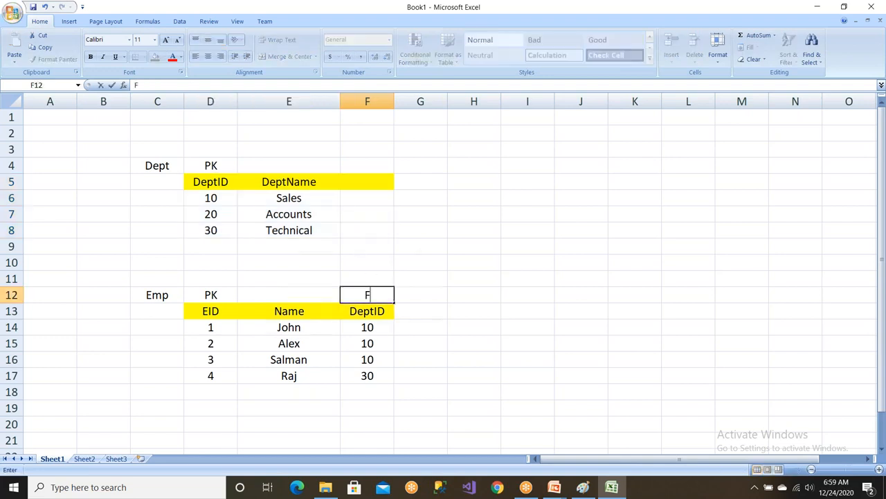
pyautogui.click(358, 182)
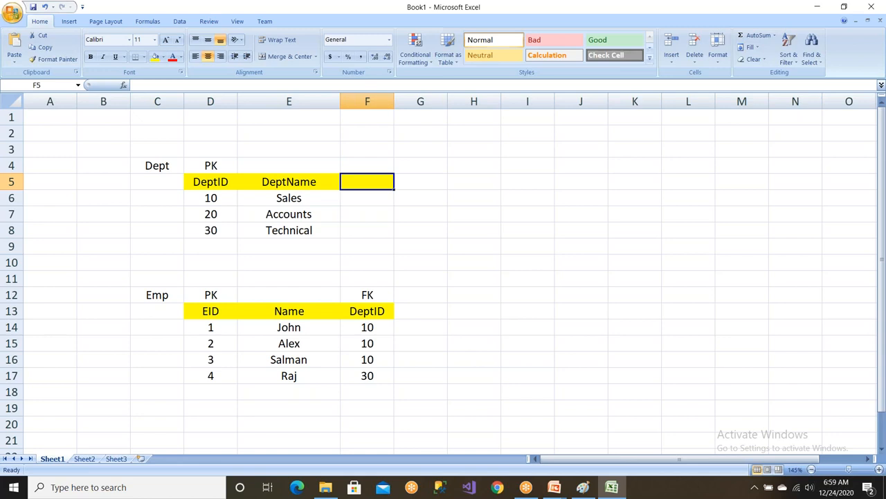
# Examine the Dept and Emp tables, comparing DeptID in Dept with the DeptID foreign key in Emp.
pyautogui.moveTo(220, 192); pyautogui.dragTo(305, 230)
pyautogui.click(229, 323)
pyautogui.moveTo(228, 322); pyautogui.dragTo(362, 369)
pyautogui.click(425, 370)
pyautogui.moveTo(207, 294); pyautogui.dragTo(439, 388)
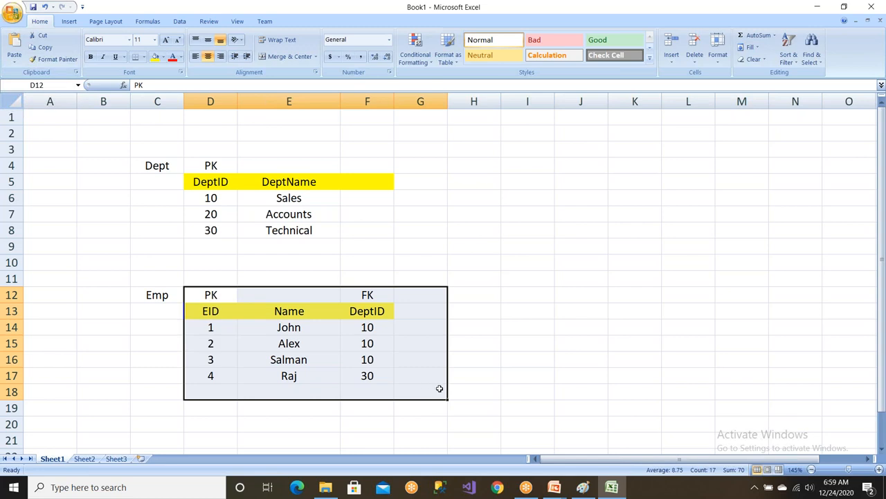
pyautogui.click(439, 388)
pyautogui.click(165, 165)
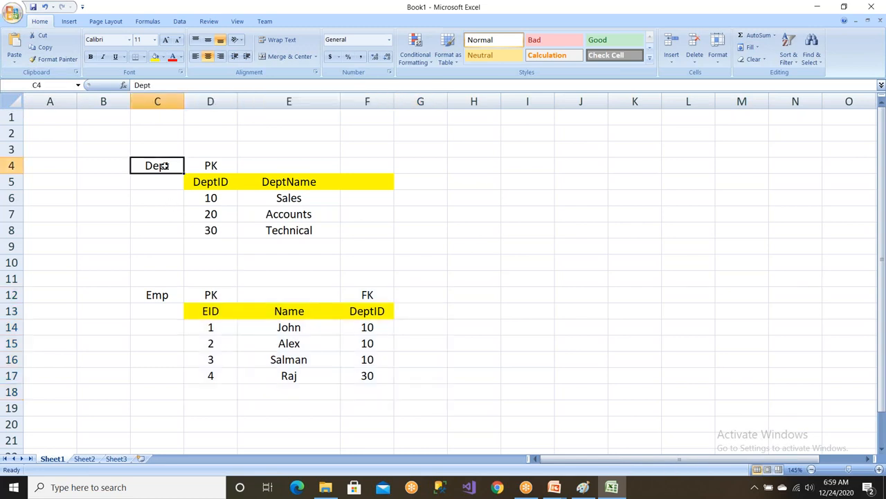
pyautogui.click(209, 182)
pyautogui.click(366, 311)
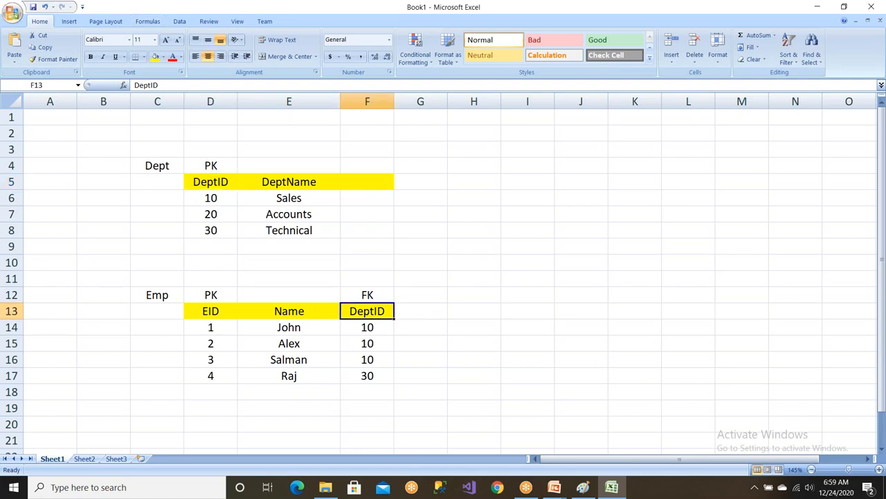
# Switch to the Paint diagram, undo the EID foreign key annotations under Dept, and restore the Child label above Emp.
pyautogui.click(583, 490)
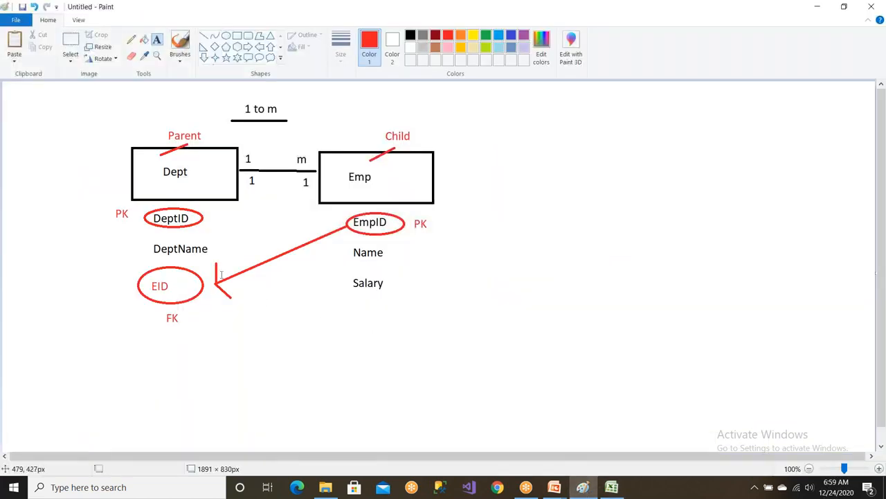
pyautogui.hotkey('ctrl', 'z')
pyautogui.hotkey('ctrl', 'z')
pyautogui.hotkey('ctrl', 'z')
pyautogui.hotkey('ctrl', 'z')
pyautogui.hotkey('ctrl', 'z')
pyautogui.hotkey('ctrl', 'z')
pyautogui.hotkey('ctrl', 'z')
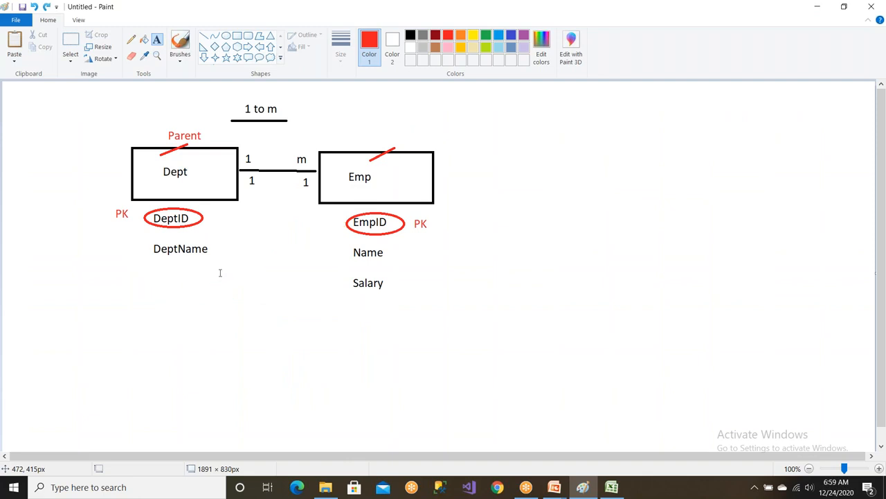
pyautogui.hotkey('ctrl', 'y')
pyautogui.hotkey('ctrl', 'y')
pyautogui.hotkey('ctrl', 'y')
pyautogui.hotkey('ctrl', 'y')
pyautogui.hotkey('ctrl', 'y')
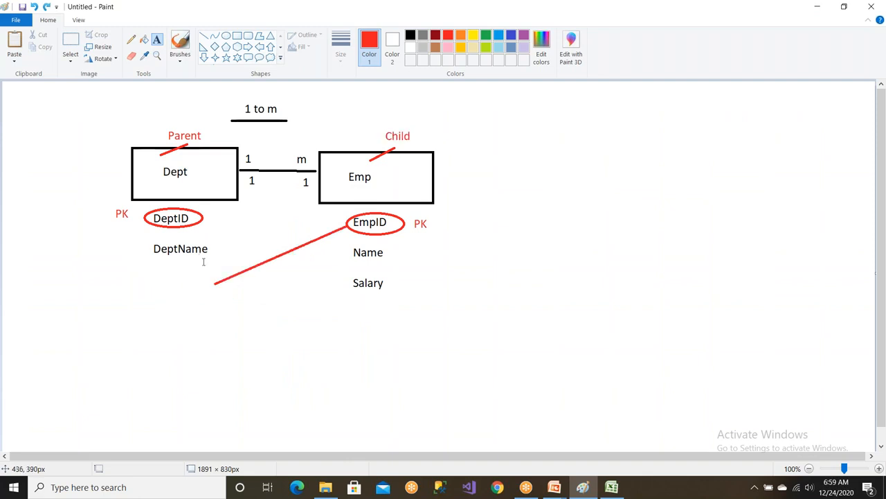